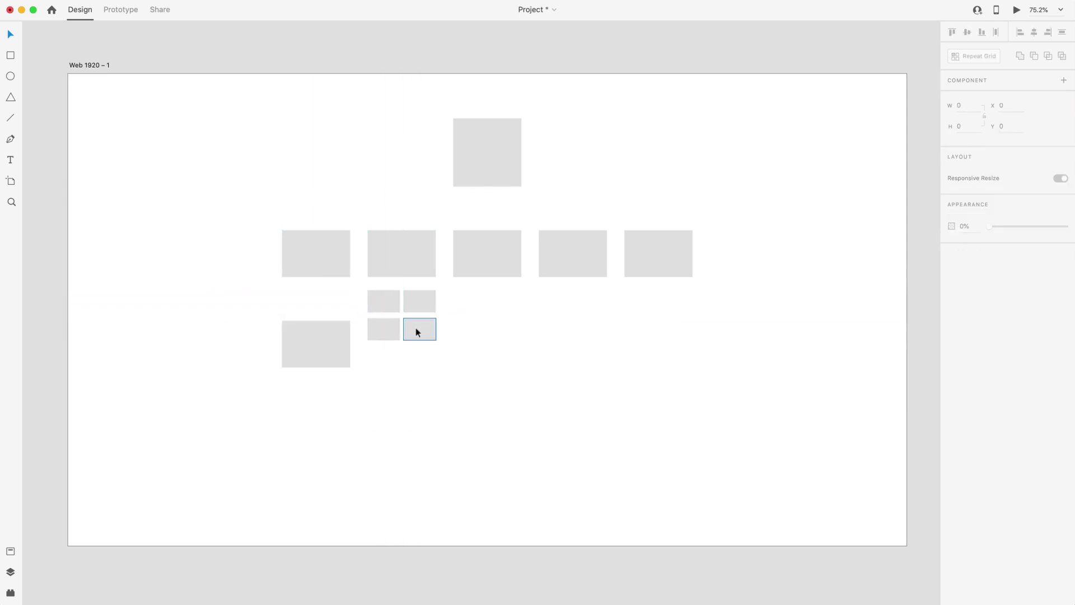
# Step: Add a row of boxes and draw vertical and horizontal connector lines between them
pyautogui.moveTo(417, 333); pyautogui.dragTo(417, 360)
pyautogui.moveTo(487, 261); pyautogui.dragTo(489, 321)
pyautogui.press('l')
pyautogui.moveTo(487, 187)
pyautogui.mouseDown()
pyautogui.moveTo(488, 230)
pyautogui.moveTo(496, 199)
pyautogui.mouseUp()
pyautogui.click(969, 306)
pyautogui.click(545, 329)
pyautogui.scroll(5, 708, 173)
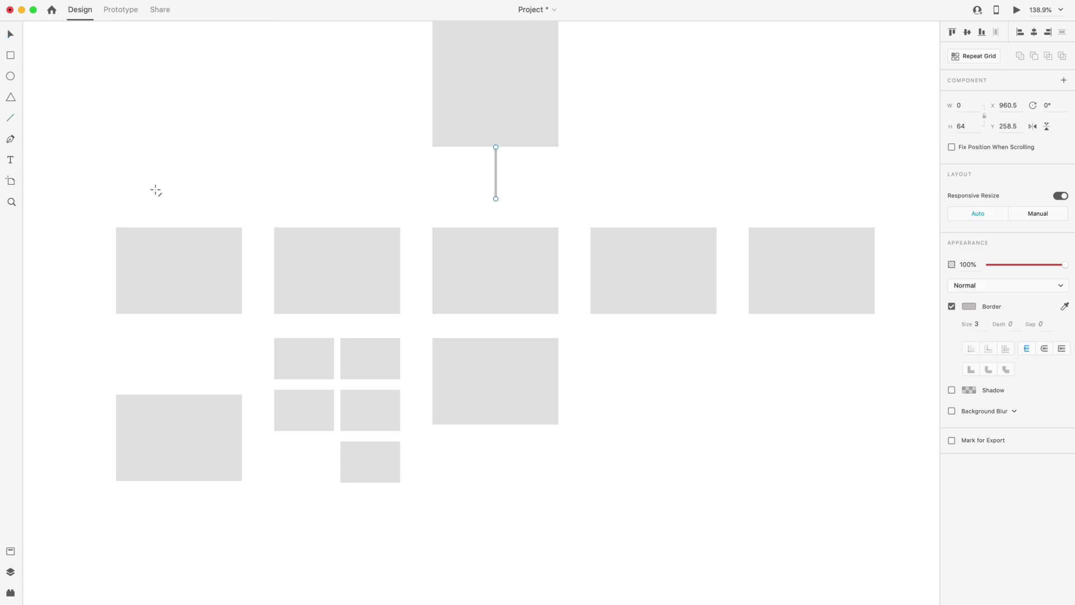
pyautogui.moveTo(180, 183); pyautogui.dragTo(812, 183)
pyautogui.moveTo(496, 184); pyautogui.dragTo(812, 224)
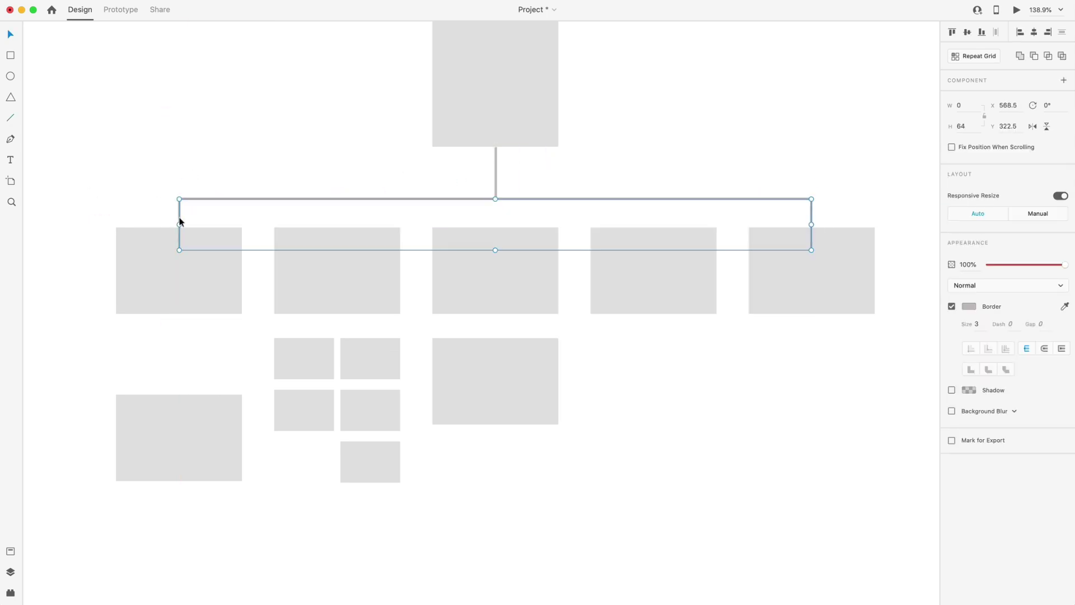
pyautogui.moveTo(179, 219); pyautogui.dragTo(500, 224)
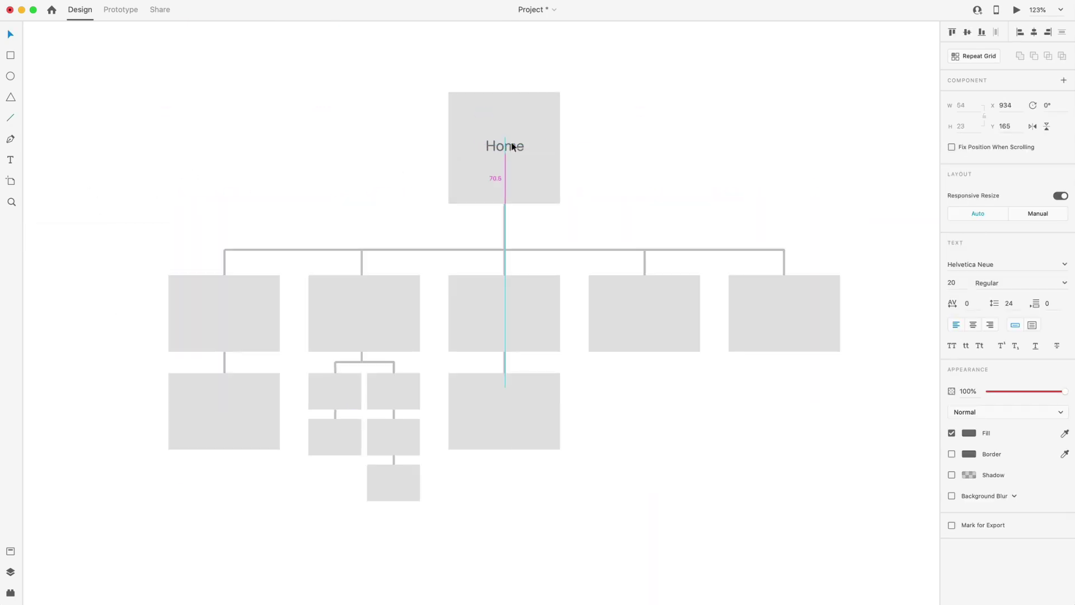
# Step: Copy the Home label into the row boxes and rename them Products, Services I and Services II
pyautogui.moveTo(514, 146); pyautogui.dragTo(379, 314)
pyautogui.doubleClick(360, 314)
pyautogui.write('Products')
pyautogui.press('Escape')
pyautogui.doubleClick(223, 313)
pyautogui.write('Ser')
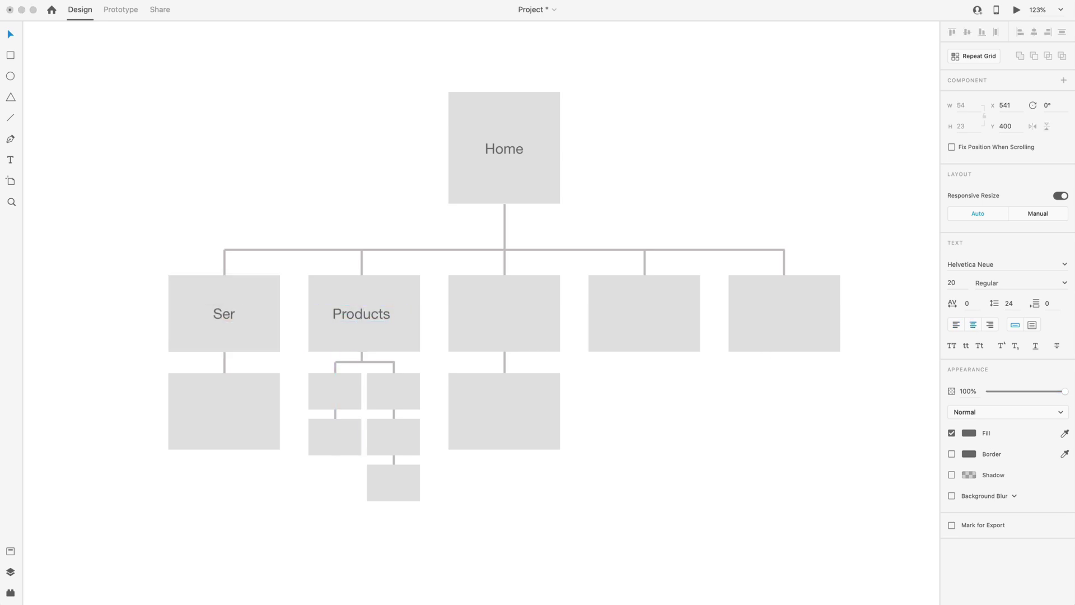
pyautogui.write('vices I')
pyautogui.press('Escape')
pyautogui.moveTo(239, 316); pyautogui.dragTo(212, 412)
pyautogui.doubleClick(255, 410)
pyautogui.write('I')
pyautogui.press('Escape')
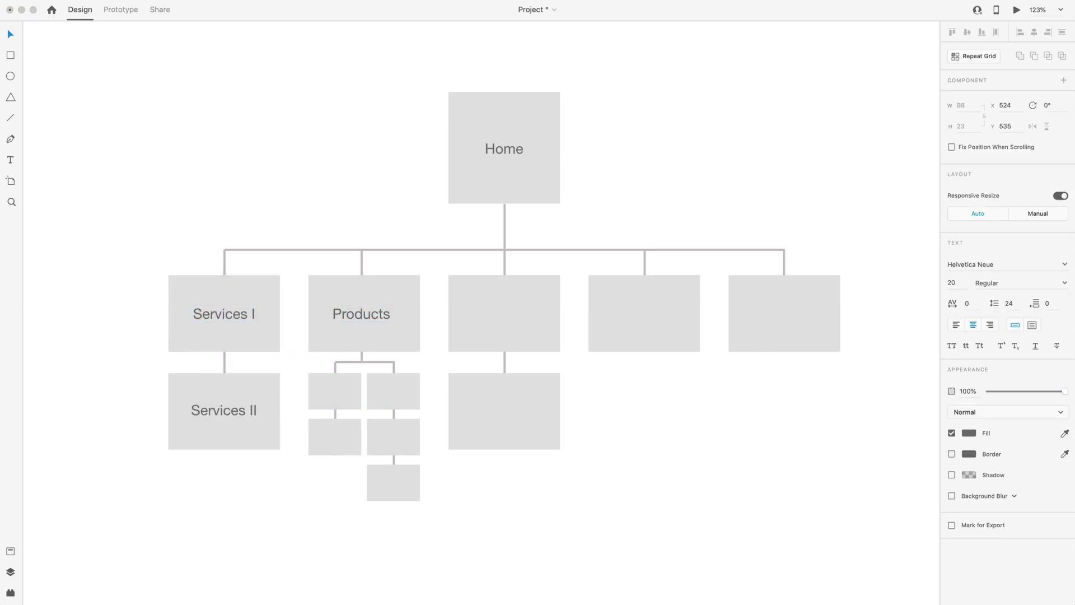
# Step: Label the remaining boxes About, Partners and Contact, and start editing the fifth box's label
pyautogui.moveTo(224, 314); pyautogui.dragTo(504, 410)
pyautogui.doubleClick(504, 313)
pyautogui.write('About')
pyautogui.press('Escape')
pyautogui.doubleClick(504, 410)
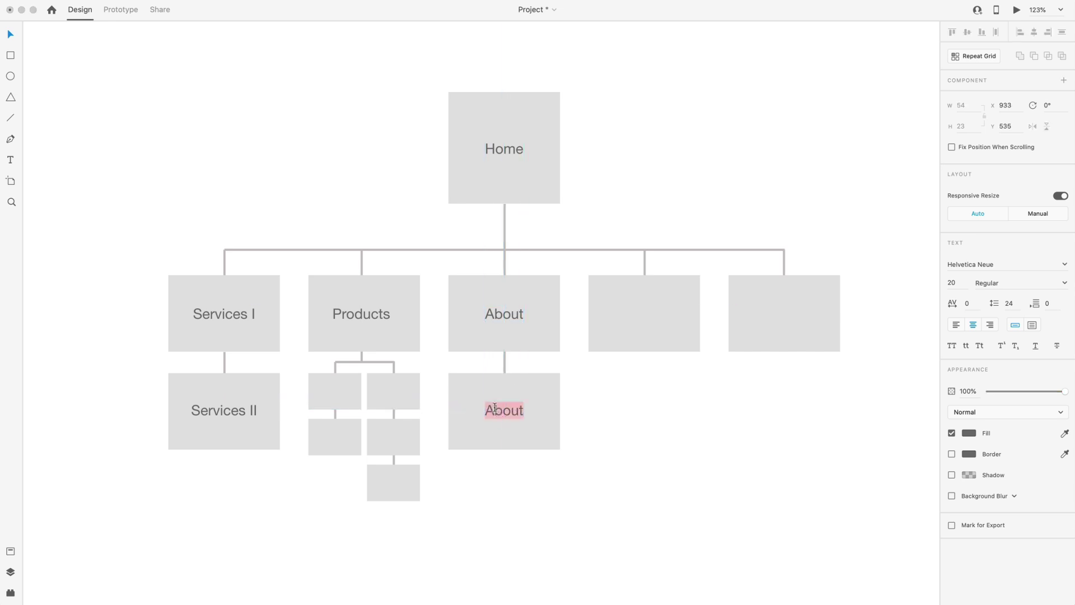
pyautogui.write('Partners')
pyautogui.press('Escape')
pyautogui.doubleClick(644, 314)
pyautogui.moveTo(504, 313); pyautogui.dragTo(784, 313)
pyautogui.write('Contact')
pyautogui.press('Escape')
pyautogui.doubleClick(784, 314)
# Step: Bring the Sign Up screen onto the board and link Log In and Main Feed to Home with arrows
pyautogui.write('Log')
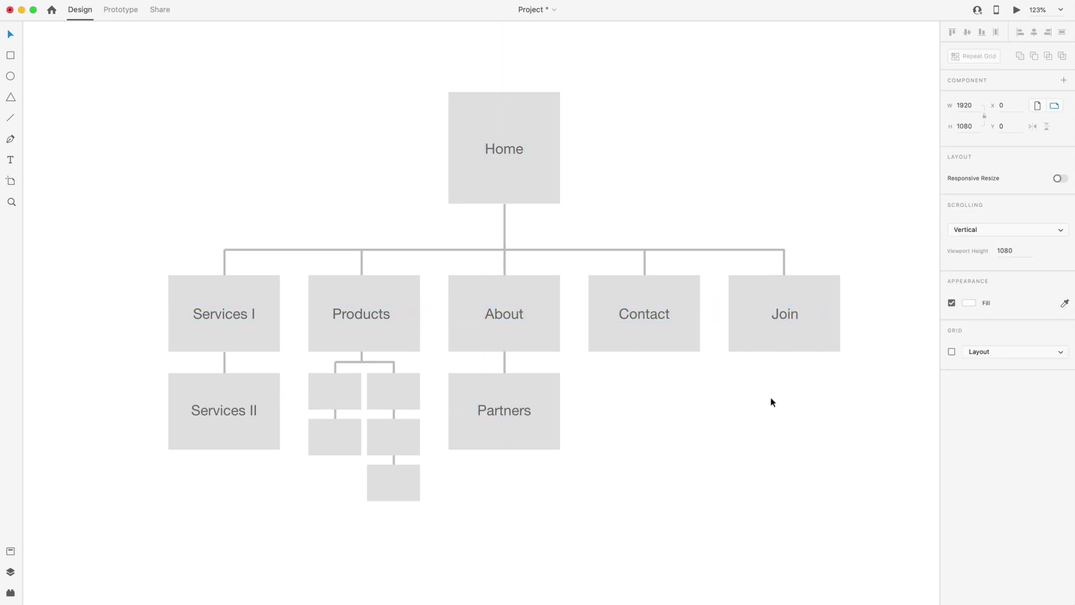
pyautogui.scroll(-2, 771, 401)
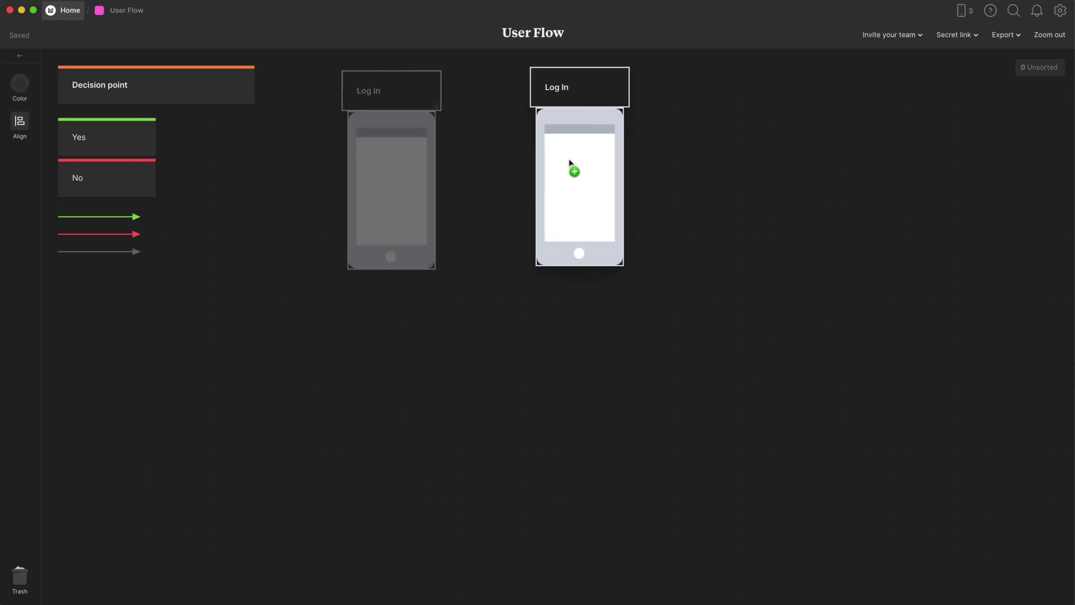
pyautogui.moveTo(574, 168); pyautogui.dragTo(766, 178)
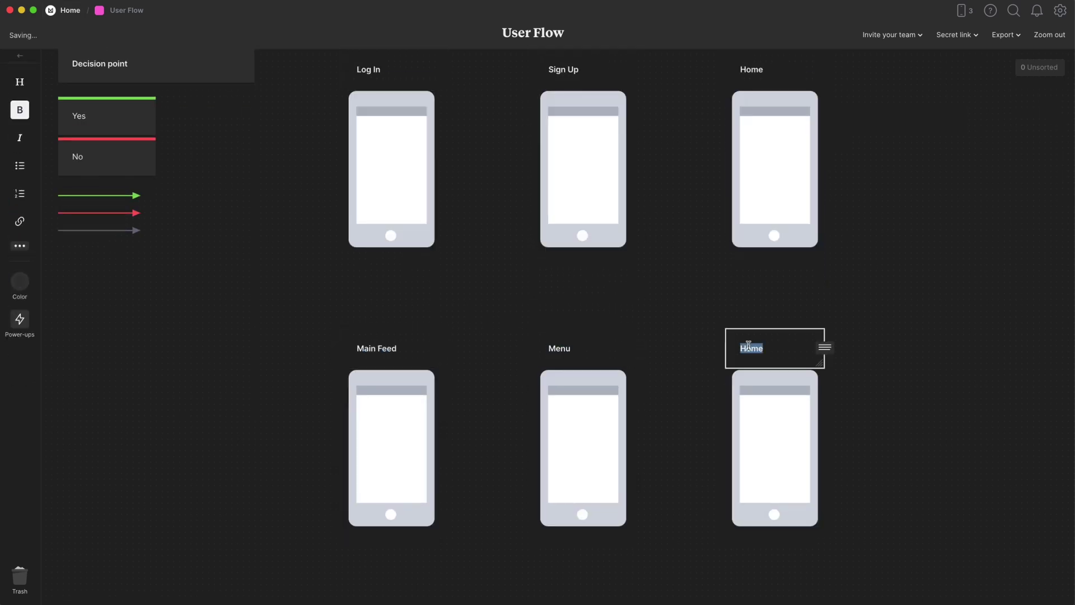
pyautogui.moveTo(442, 171); pyautogui.dragTo(731, 199)
pyautogui.moveTo(439, 411); pyautogui.dragTo(730, 204)
# Step: Rearrange the Sign Up, Home, Menu, Profile and Settings screens and delete the Decision point note
pyautogui.moveTo(563, 78); pyautogui.dragTo(941, 91)
pyautogui.moveTo(790, 145); pyautogui.dragTo(591, 160)
pyautogui.moveTo(581, 446); pyautogui.dragTo(744, 257)
pyautogui.moveTo(681, 167); pyautogui.dragTo(763, 163)
pyautogui.moveTo(752, 370); pyautogui.dragTo(667, 376)
pyautogui.moveTo(947, 371); pyautogui.dragTo(787, 377)
pyautogui.moveTo(940, 103); pyautogui.dragTo(254, 84)
pyautogui.click(156, 85)
pyautogui.press('Delete')
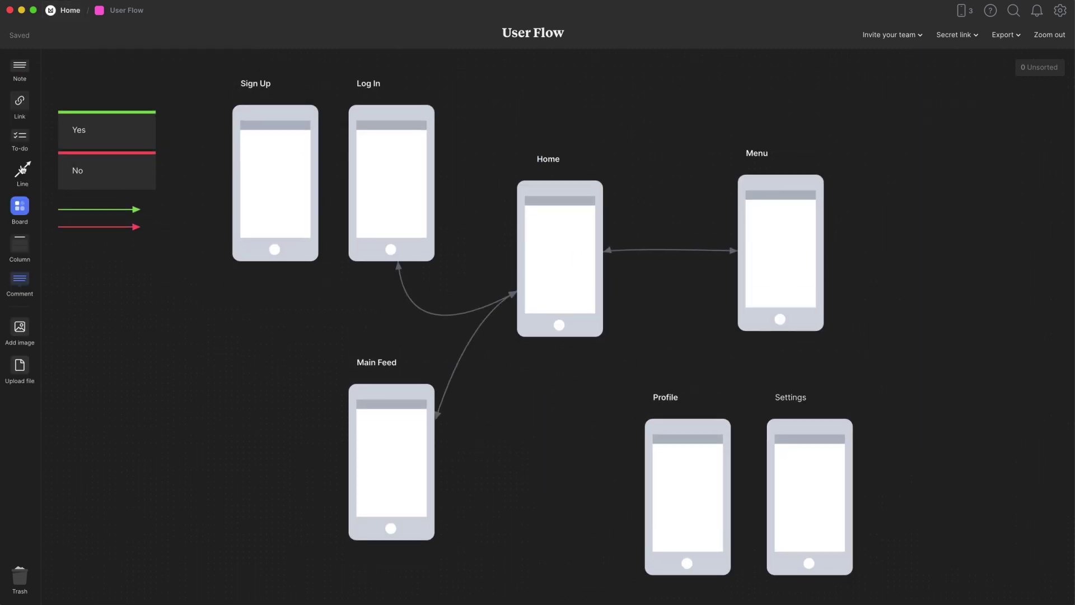
# Step: Connect Menu to Profile with arrows and add a Main Feed copy titled 'Latest - Updates'
pyautogui.moveTo(748, 334); pyautogui.dragTo(719, 417)
pyautogui.moveTo(585, 507)
pyautogui.mouseDown()
pyautogui.moveTo(624, 402)
pyautogui.moveTo(736, 291)
pyautogui.moveTo(438, 420)
pyautogui.mouseUp()
pyautogui.moveTo(392, 448); pyautogui.dragTo(480, 482)
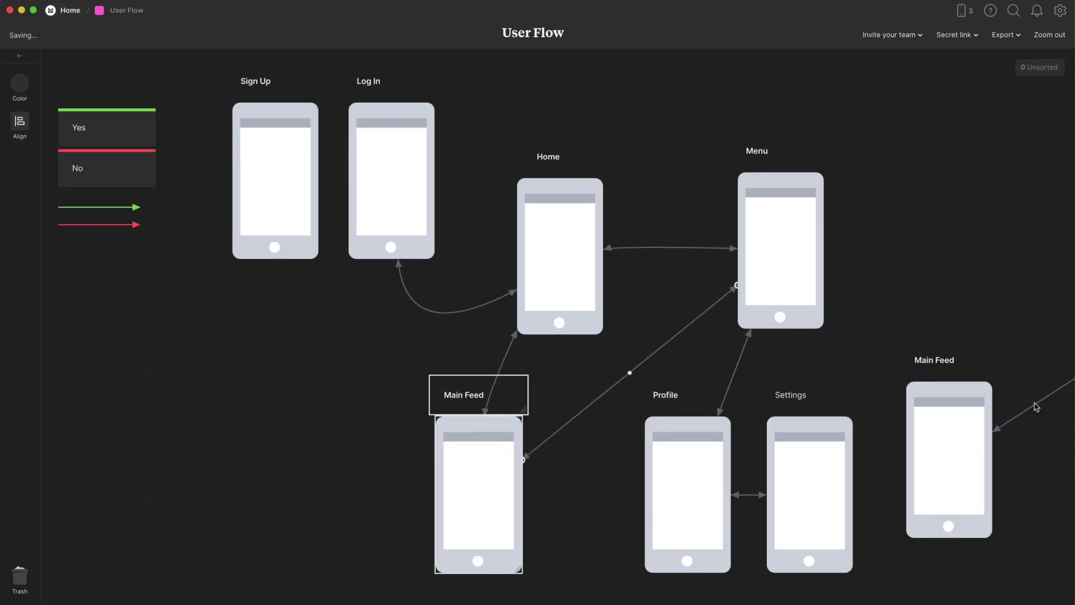
pyautogui.moveTo(952, 235); pyautogui.dragTo(674, 184)
pyautogui.doubleClick(714, 347)
pyautogui.write('Latest - Updates')
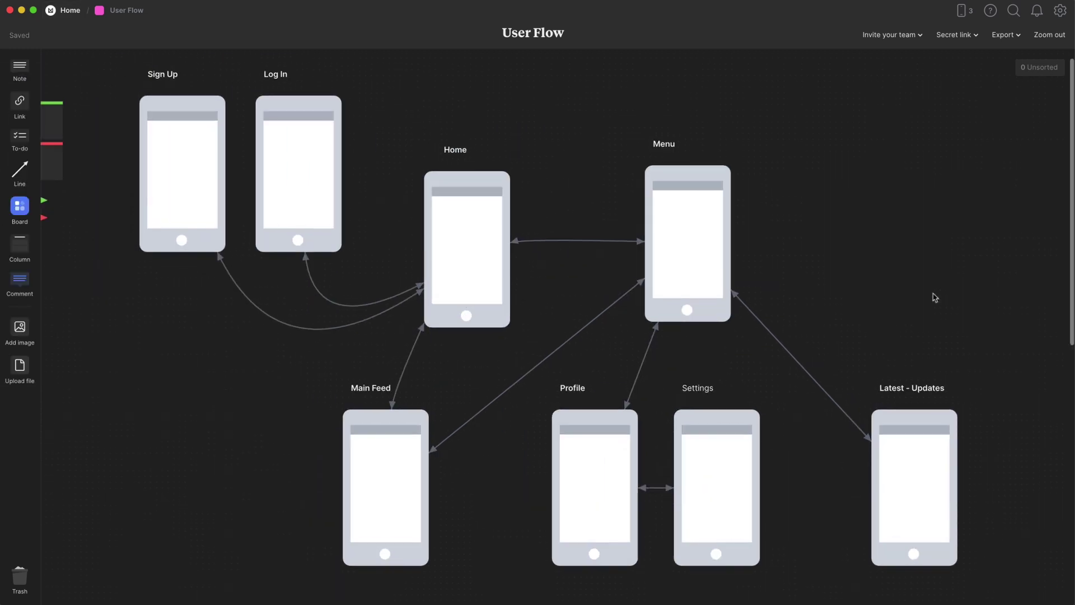
# Step: Drop wireframe images into Home and Main Feed, and turn the Log In–Home and Home–Main Feed links blue
pyautogui.moveTo(520, 469); pyautogui.dragTo(468, 287)
pyautogui.moveTo(521, 469); pyautogui.dragTo(371, 468)
pyautogui.click(327, 298)
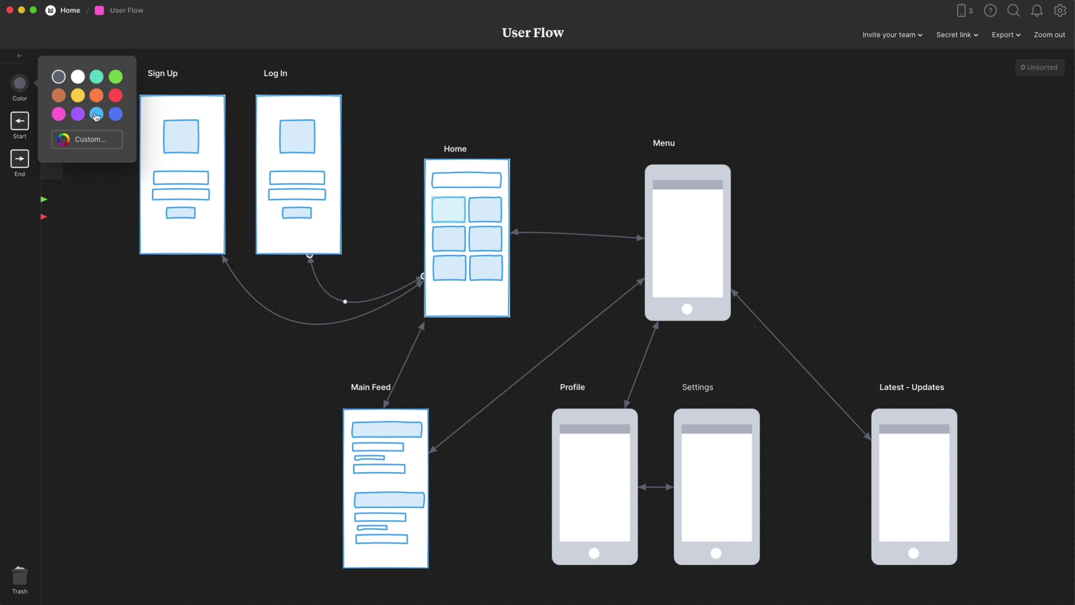
pyautogui.click(405, 365)
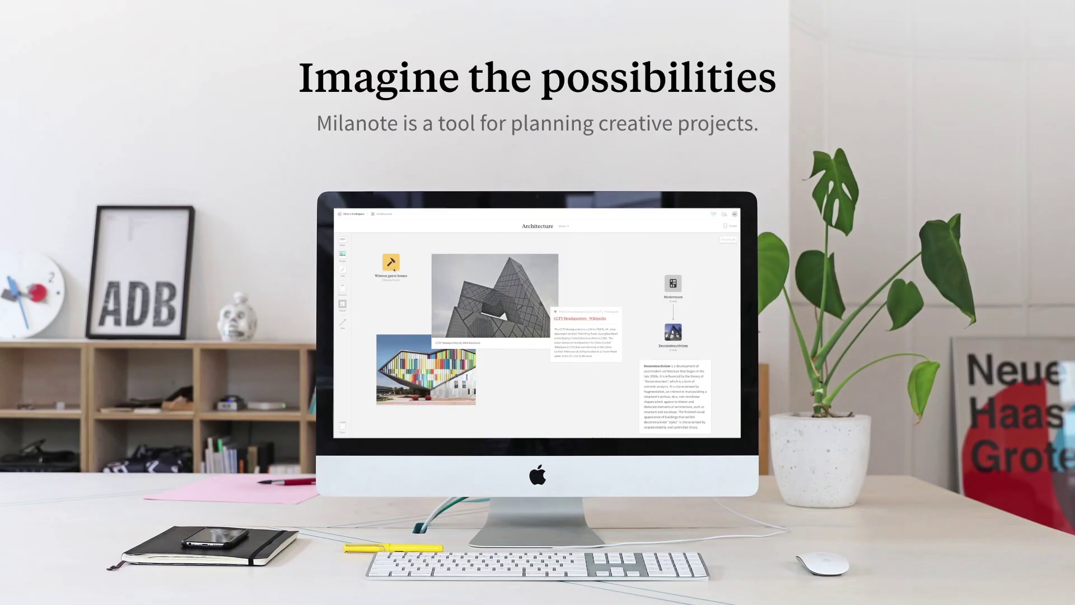
# Step: In the Winton guest house board, add the slanted-roof bedroom item and a Frank Gehry quote styled as Quote
pyautogui.click(392, 264)
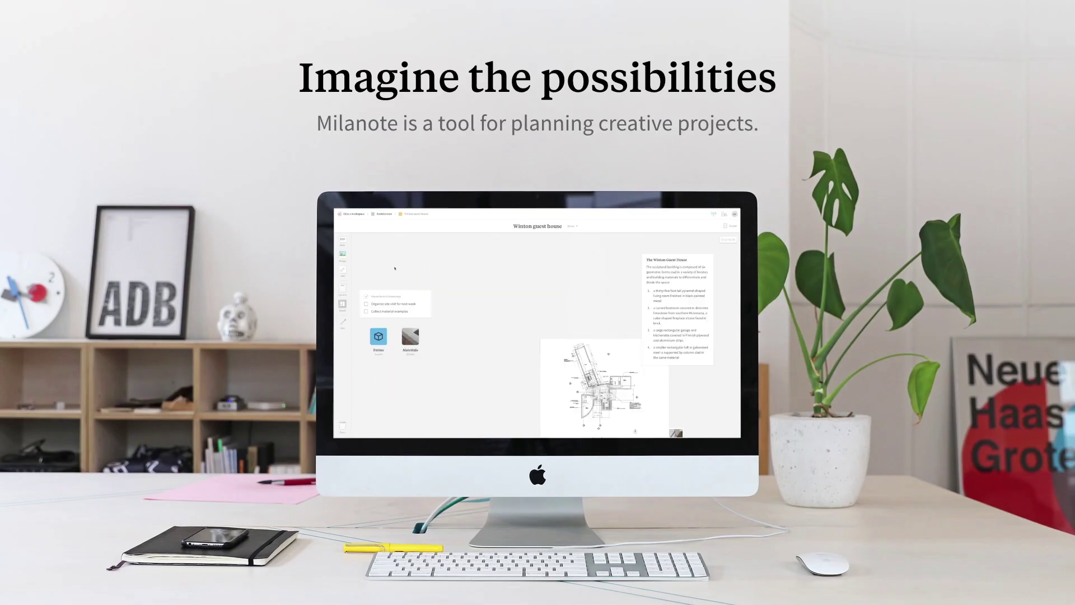
pyautogui.press('Return')
pyautogui.write('a recta')
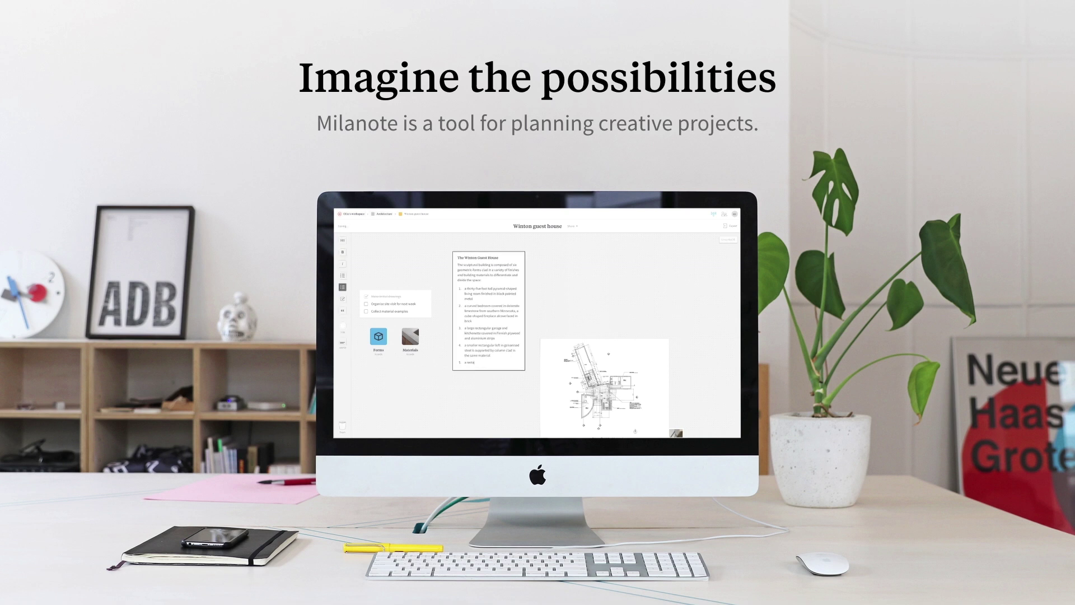
pyautogui.write('ngular second bedroom with a slanted roof')
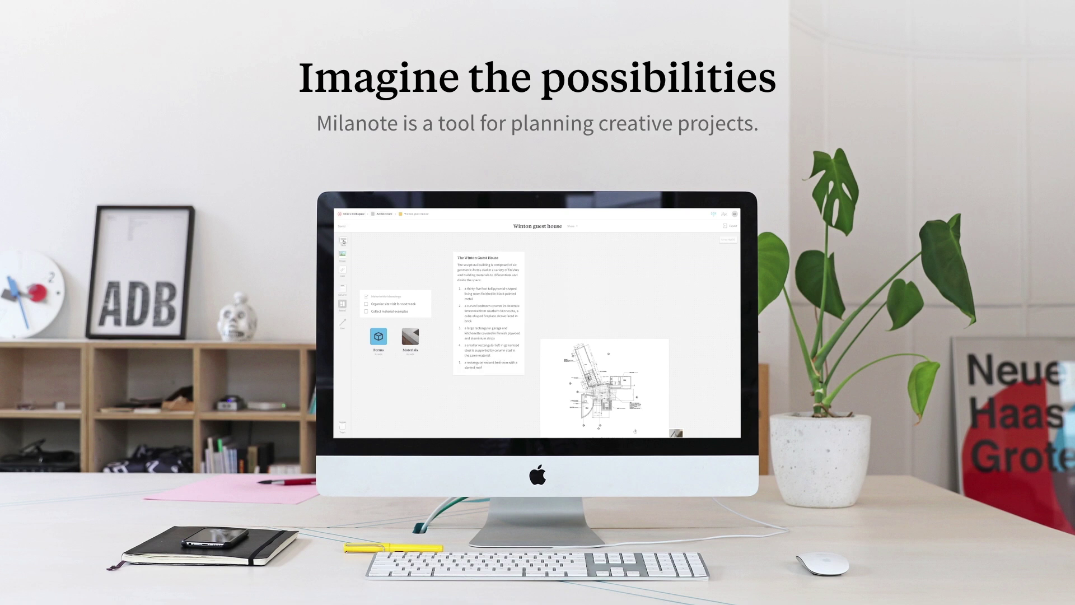
pyautogui.write('"Each project, I suffer like I\'m starting over again in life. There\'s a lot of healthy insecurity that fuels this stuff."')
pyautogui.press('Return')
pyautogui.write('—Frank Gehry')
pyautogui.tripleClick(373, 248)
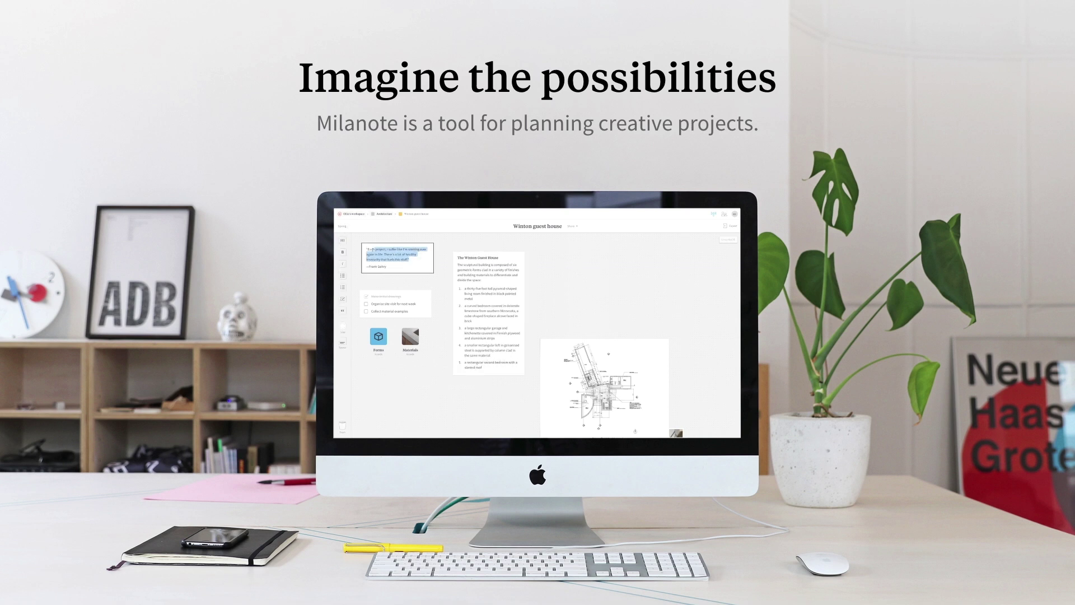
pyautogui.click(343, 309)
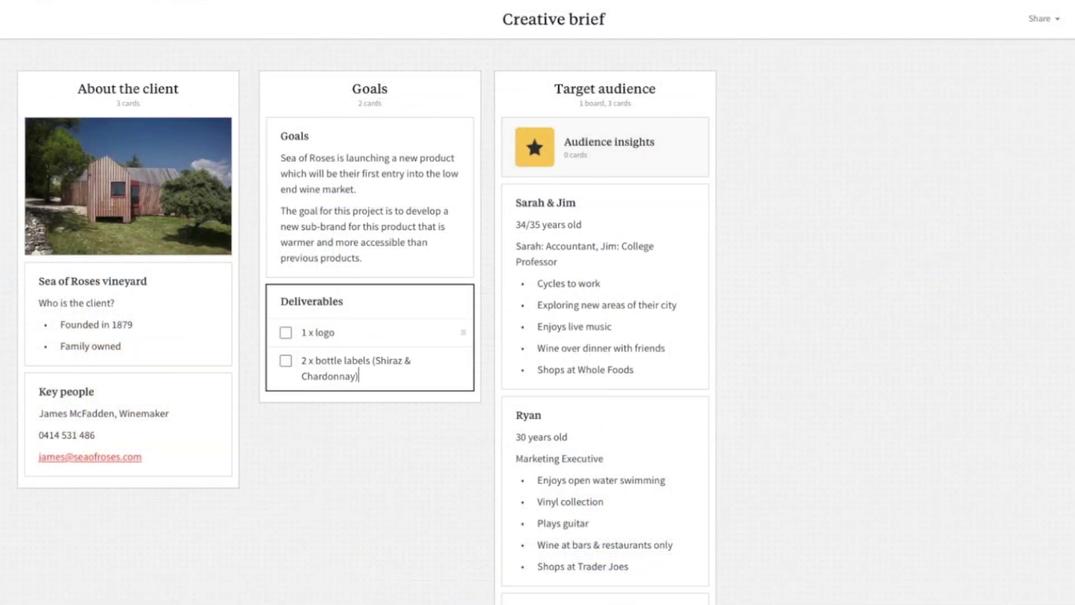
# Step: Add the Deliverables tasks '4 x banner ads' and '1 x A2 poster'
pyautogui.press('Return')
pyautogui.write('4 x banner ads')
pyautogui.press('Return')
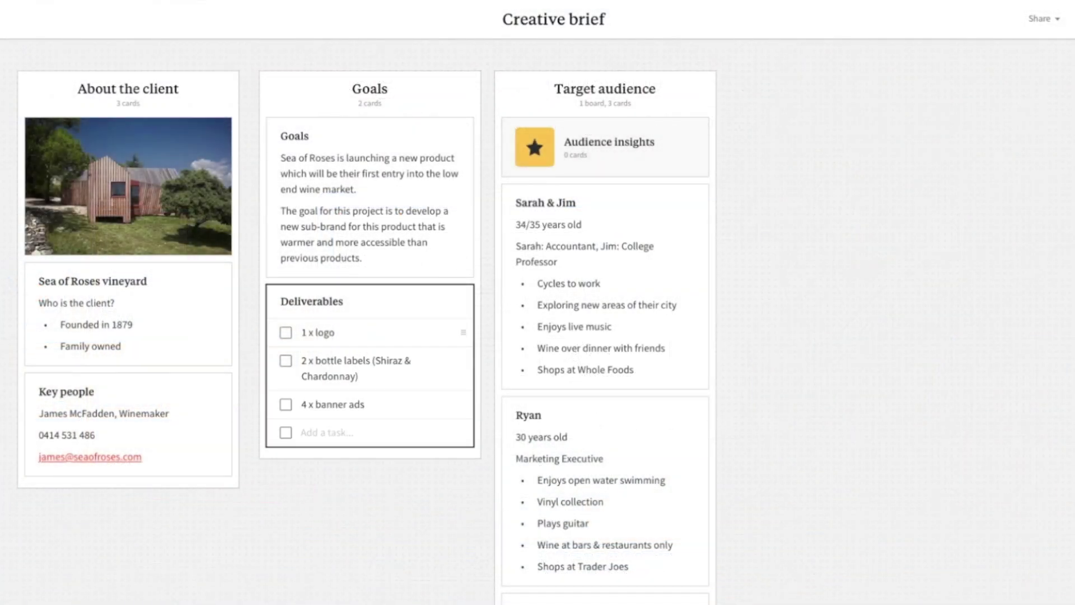
pyautogui.write('1 x A2 p')
pyautogui.write('oster')
pyautogui.write('Remini')
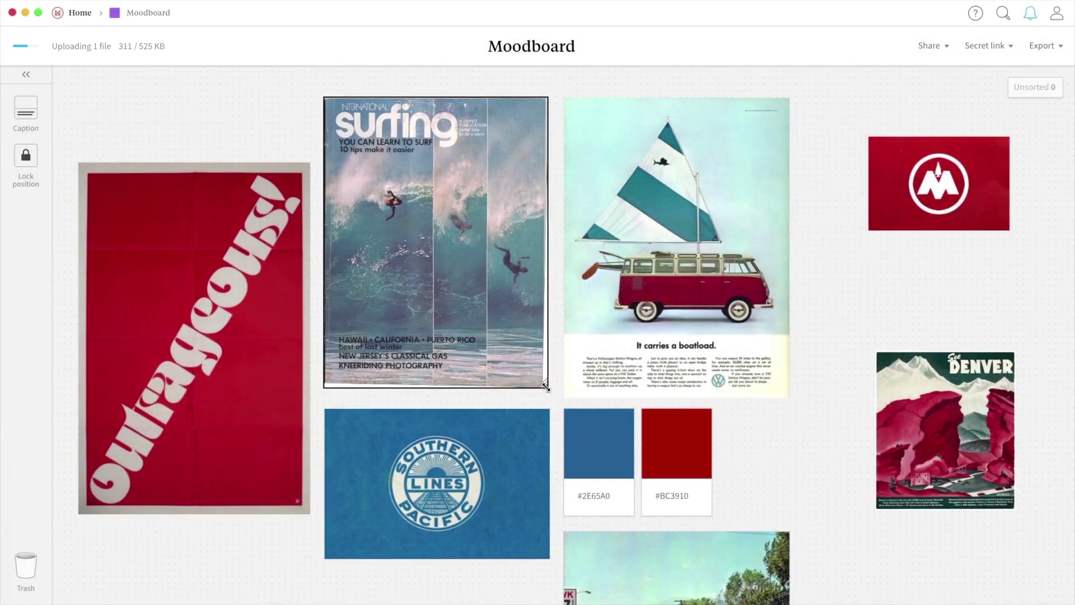
# Step: Add a matching #EDEADE colour swatch beside the others and place the payment-option image from Unsorted
pyautogui.doubleClick(747, 429)
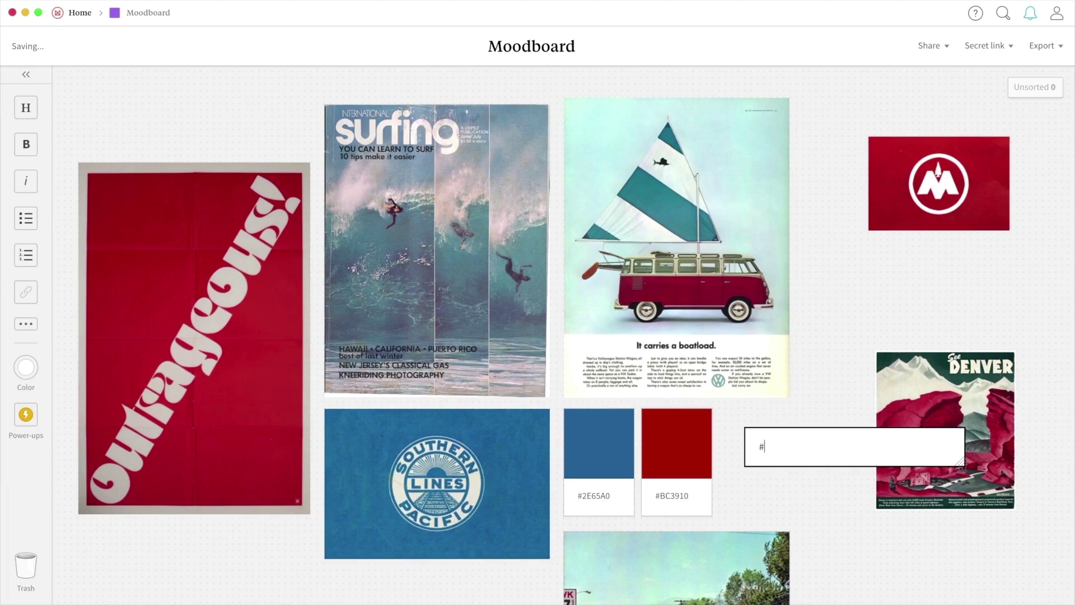
pyautogui.write('#EDEADE')
pyautogui.press('Return')
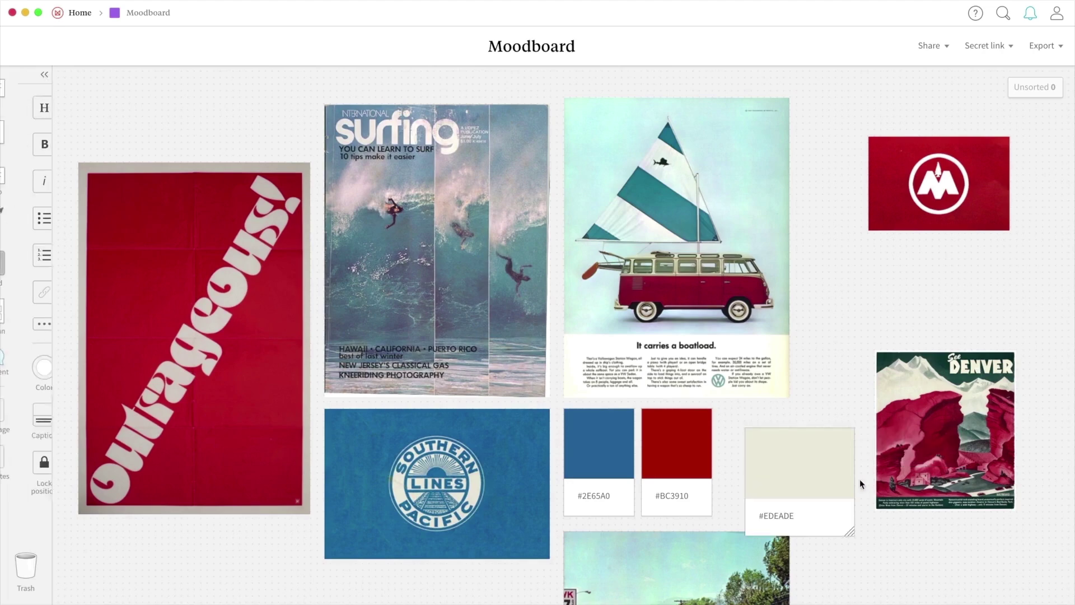
pyautogui.moveTo(859, 479); pyautogui.dragTo(808, 480)
pyautogui.moveTo(829, 514); pyautogui.dragTo(787, 506)
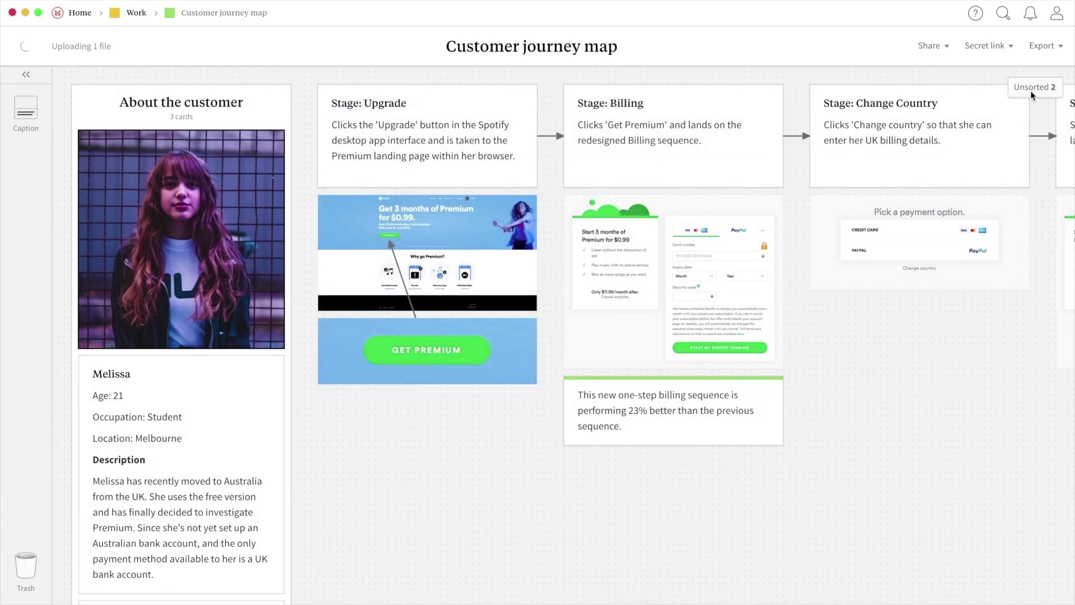
pyautogui.click(1035, 87)
pyautogui.moveTo(1008, 166); pyautogui.dragTo(967, 324)
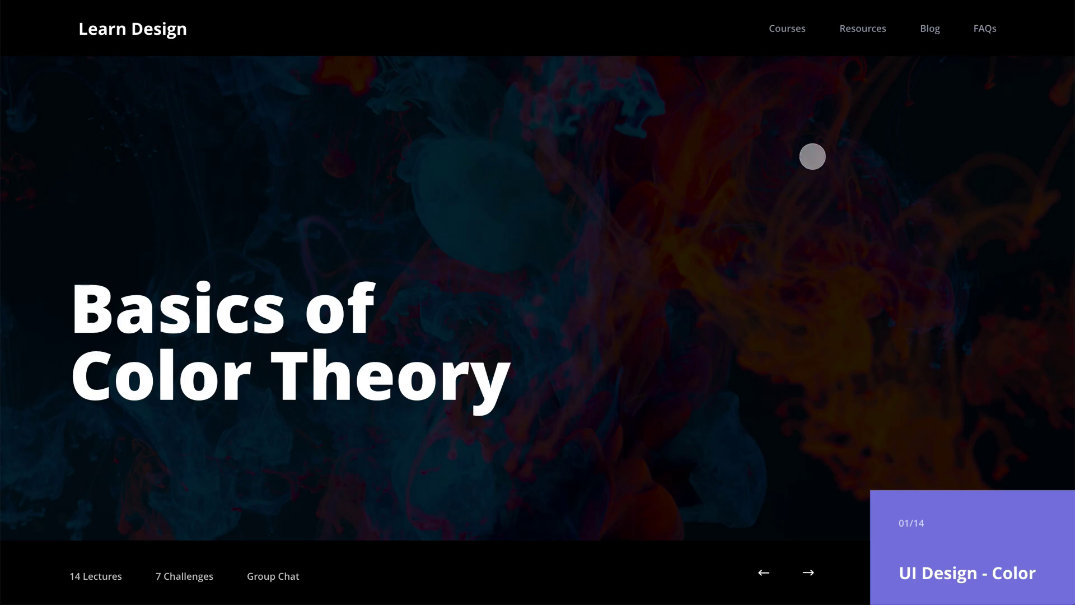
pyautogui.click(782, 29)
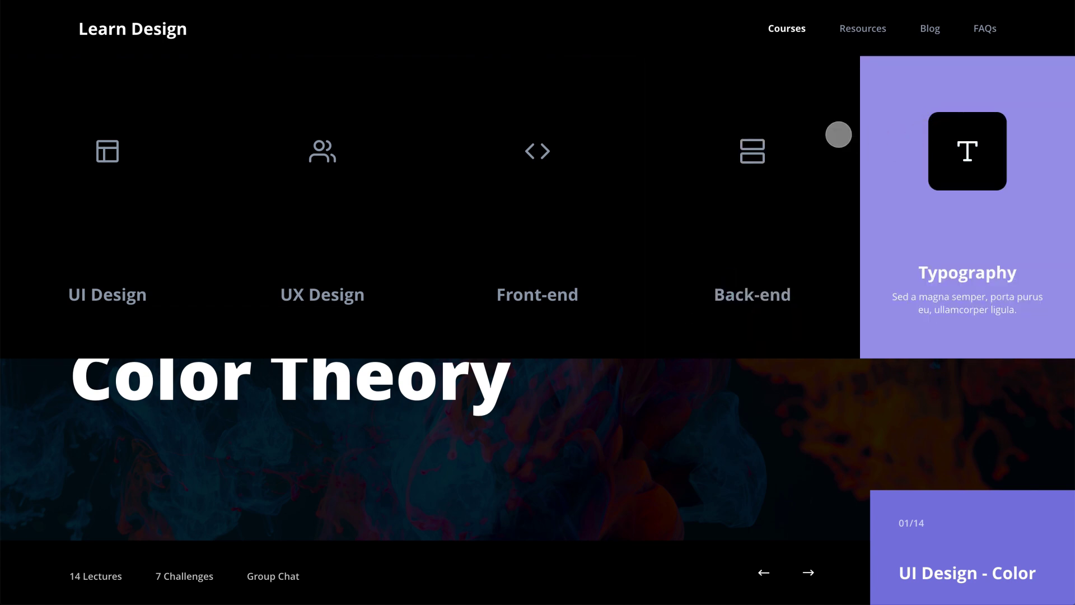
pyautogui.click(775, 27)
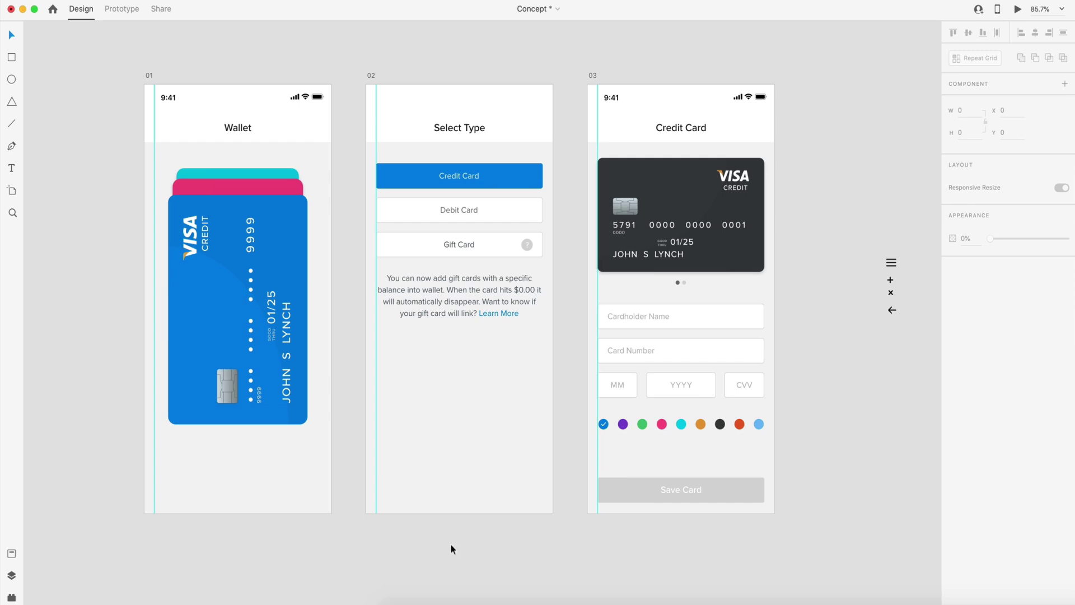
# Step: Place the menu icon and a plus icon in the Wallet header, with the plus at the right end
pyautogui.click(891, 262)
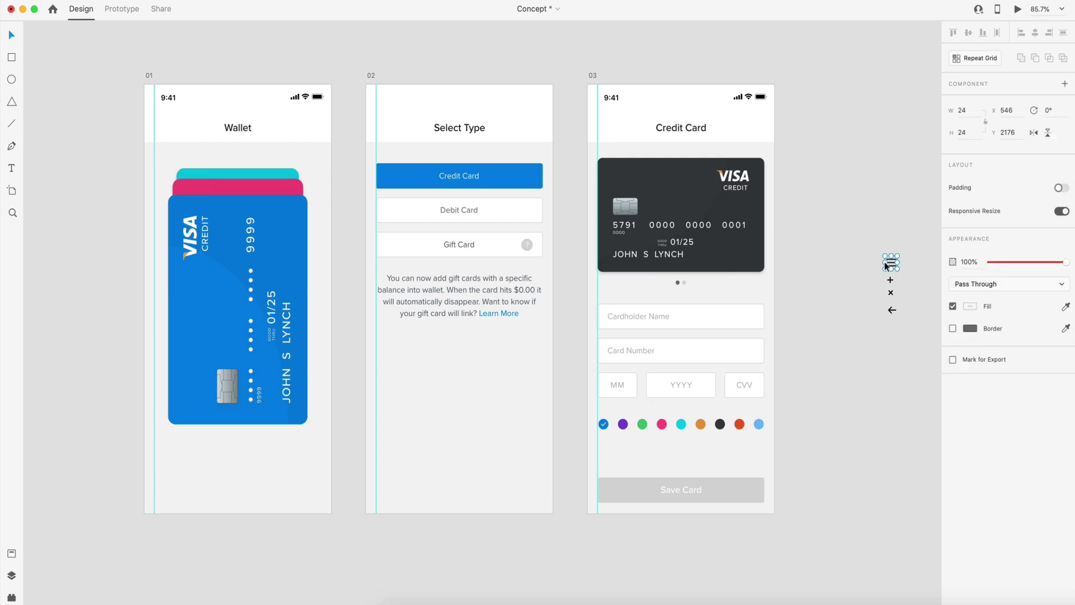
pyautogui.moveTo(891, 262); pyautogui.dragTo(160, 123)
pyautogui.scroll(5, 125, 112)
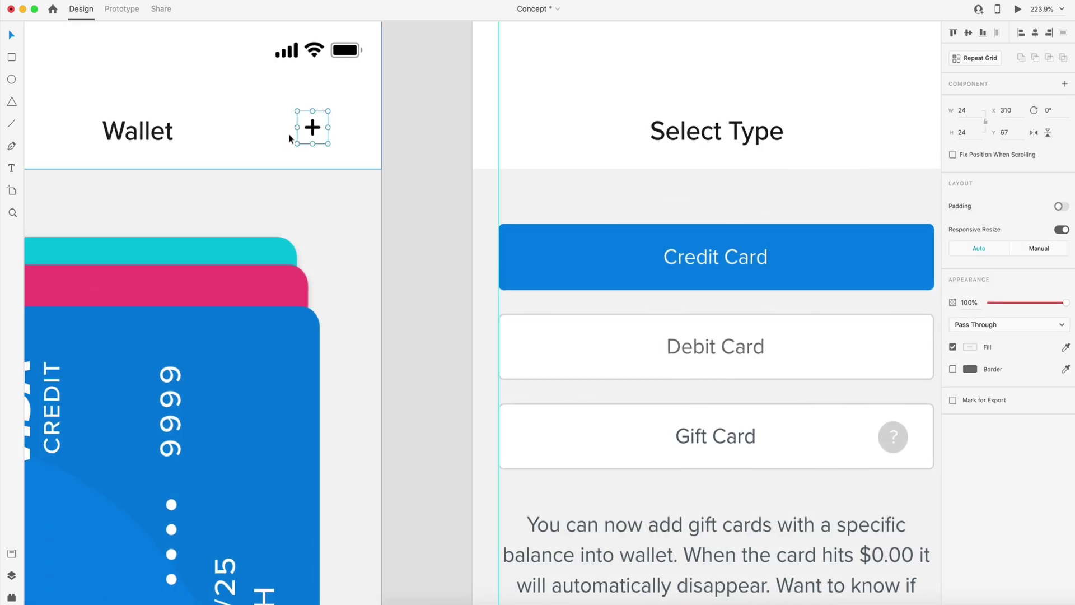
pyautogui.click(209, 154)
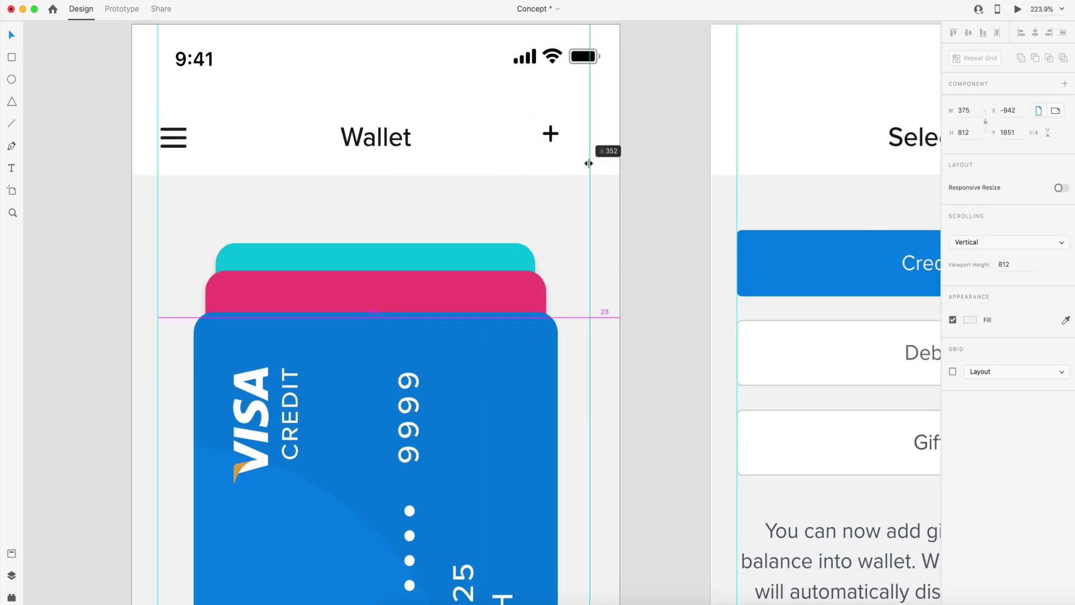
pyautogui.click(550, 133)
pyautogui.moveTo(551, 133); pyautogui.dragTo(576, 134)
pyautogui.press('super+0')
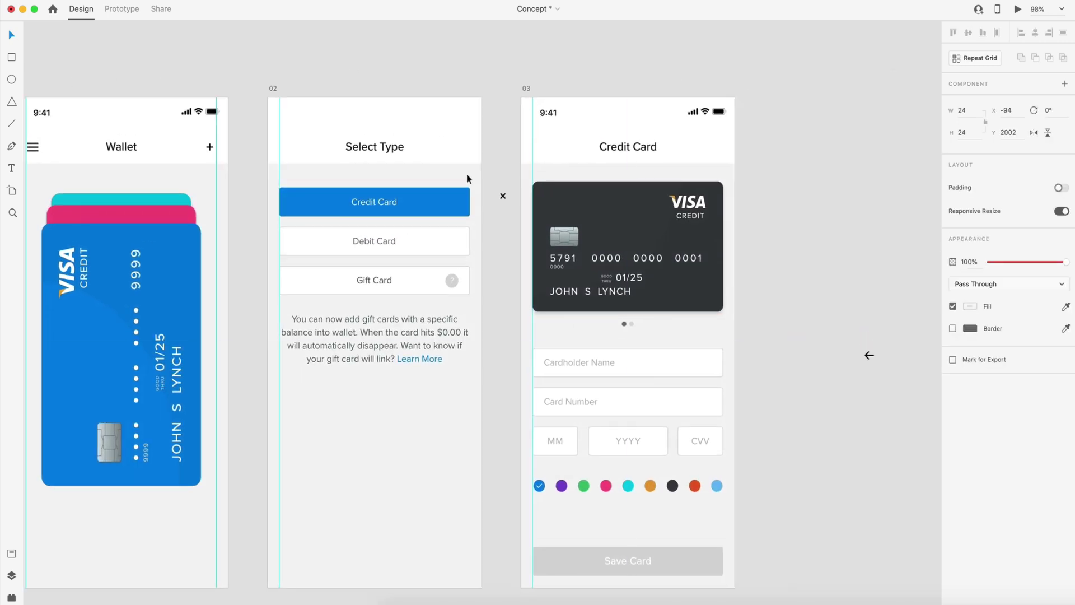
# Step: Put the close icon in the Select Type header and align the back arrow in the Credit Card header
pyautogui.moveTo(502, 192); pyautogui.dragTo(282, 149)
pyautogui.scroll(5, 281, 149)
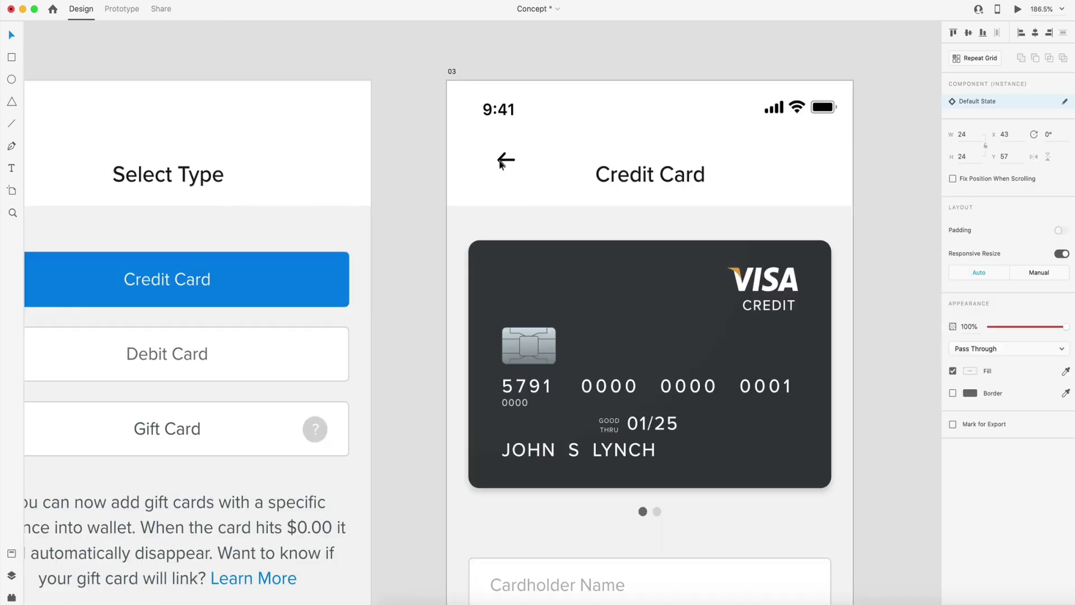
pyautogui.moveTo(504, 161); pyautogui.dragTo(488, 173)
pyautogui.press('super+0')
pyautogui.click(822, 301)
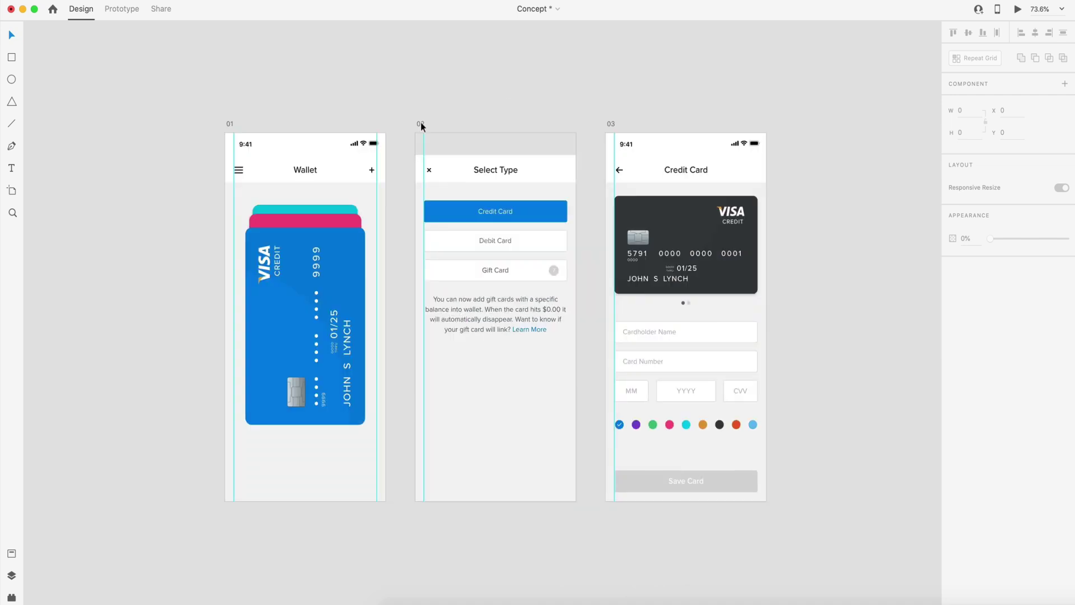
# Step: Link the Wallet plus to Select Type as a Slide Down overlay and the × back to Wallet
pyautogui.press('super+Return')
pyautogui.click(805, 117)
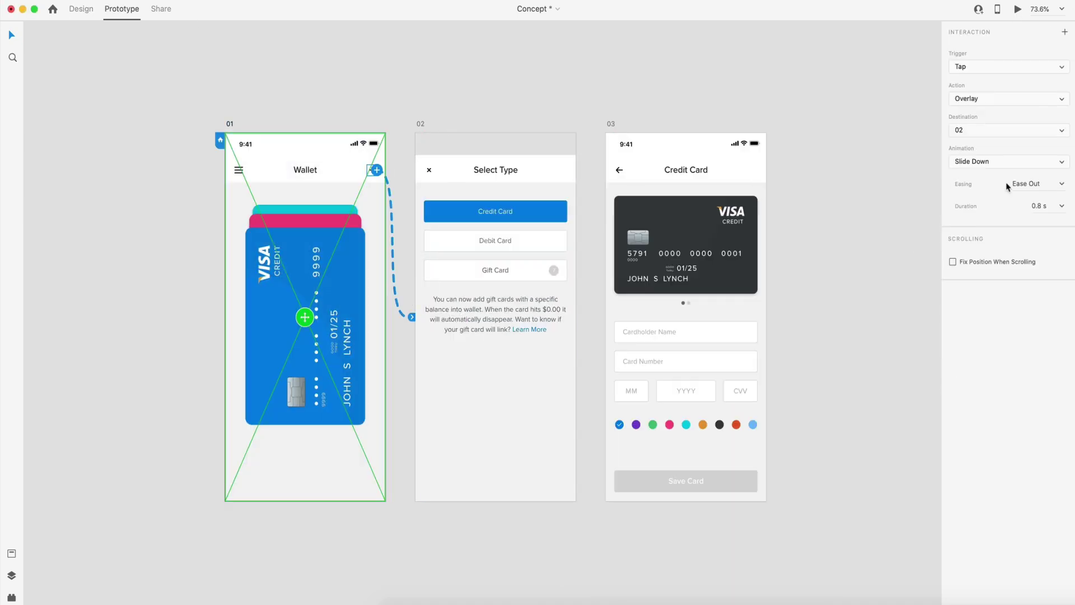
pyautogui.press('super+Return')
pyautogui.click(805, 117)
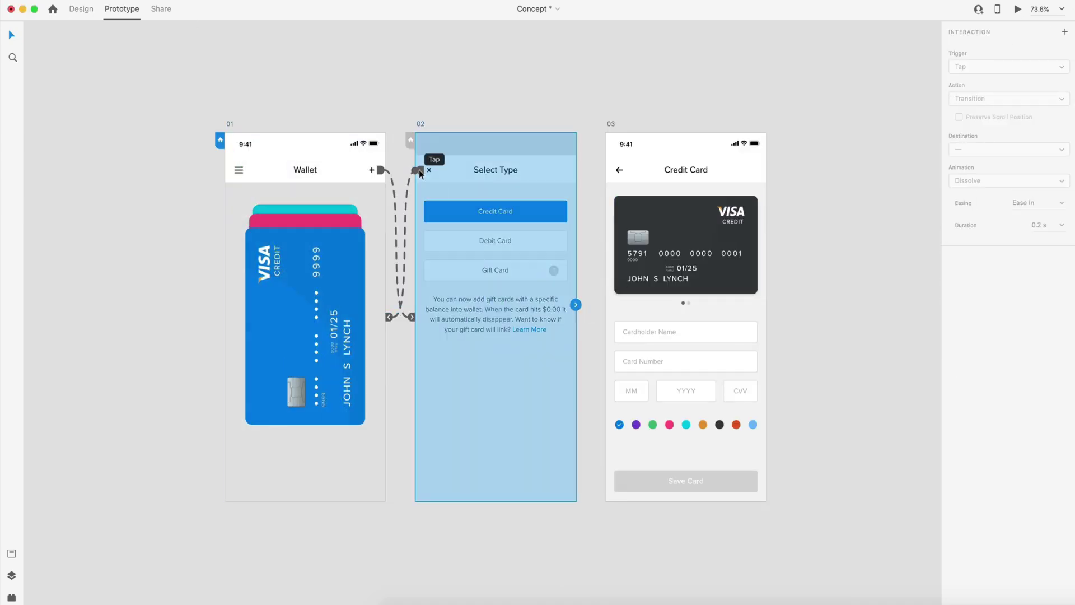
pyautogui.click(977, 161)
pyautogui.click(977, 173)
pyautogui.press('super+Return')
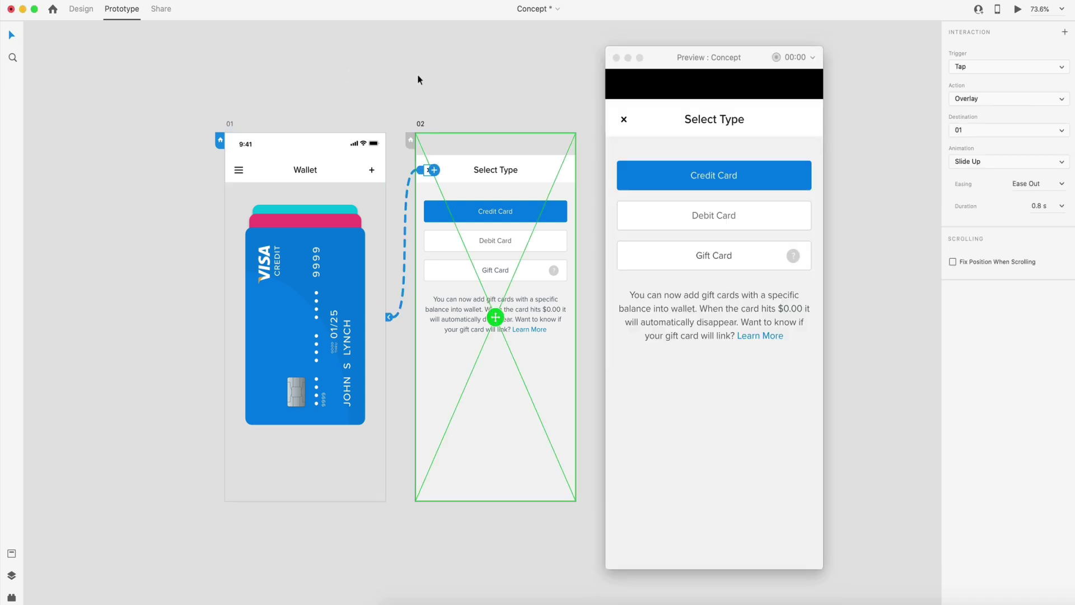
pyautogui.click(418, 80)
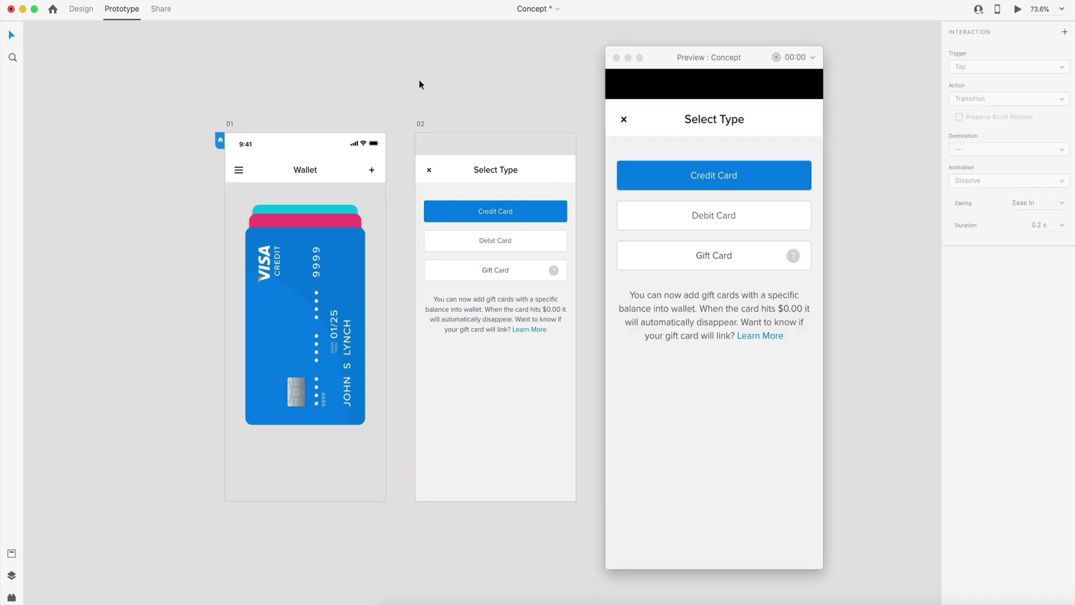
pyautogui.click(230, 123)
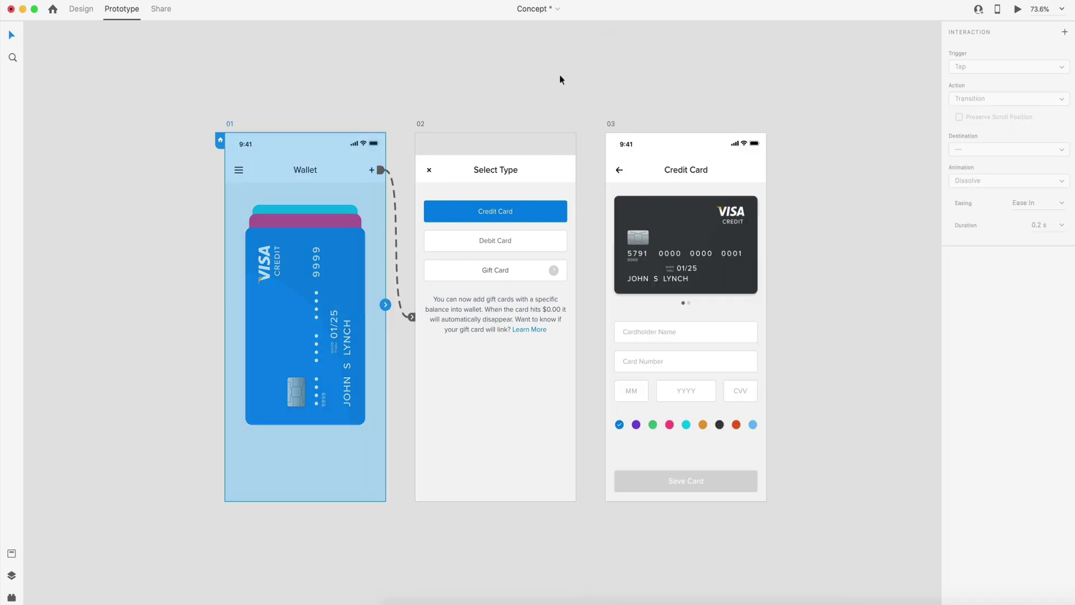
# Step: Move the Select Type close icon to the header's right side and test opening and closing the overlay in preview
pyautogui.press('super+Return')
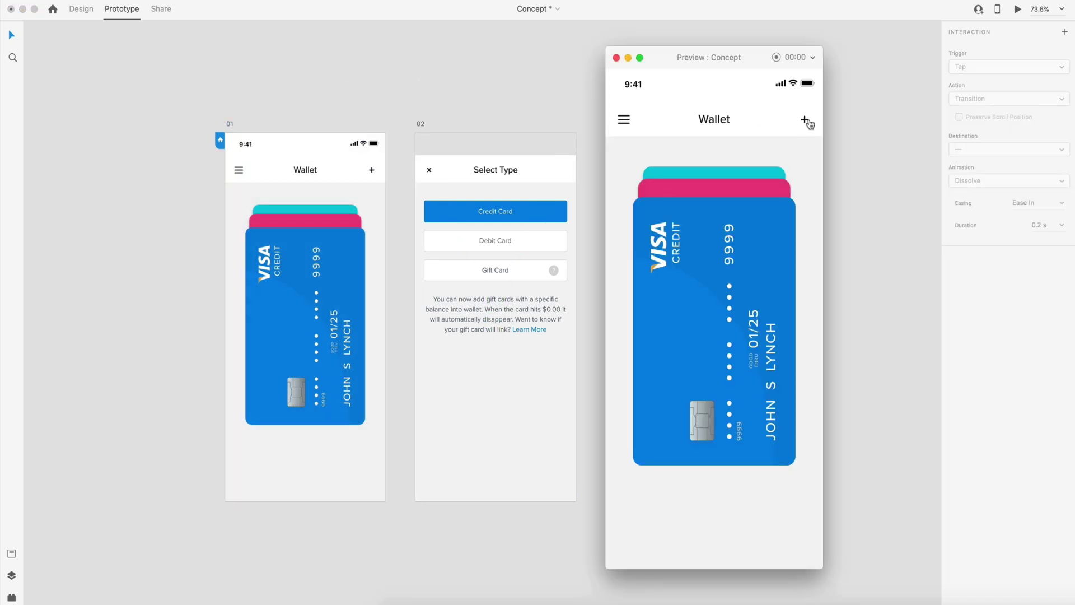
pyautogui.click(807, 119)
pyautogui.click(626, 120)
pyautogui.moveTo(431, 169); pyautogui.dragTo(564, 179)
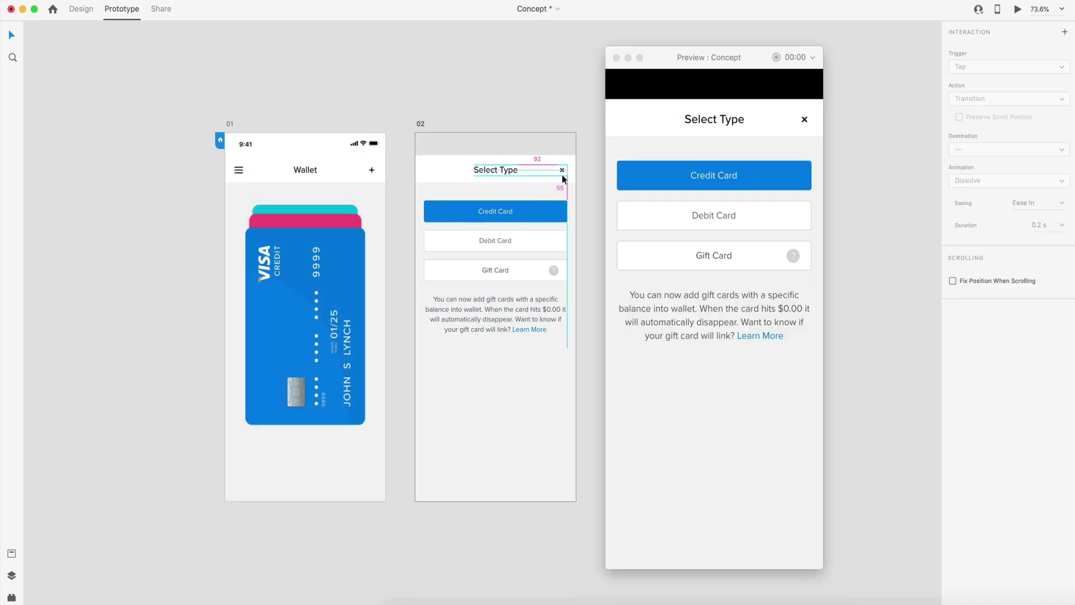
pyautogui.click(231, 124)
pyautogui.click(806, 118)
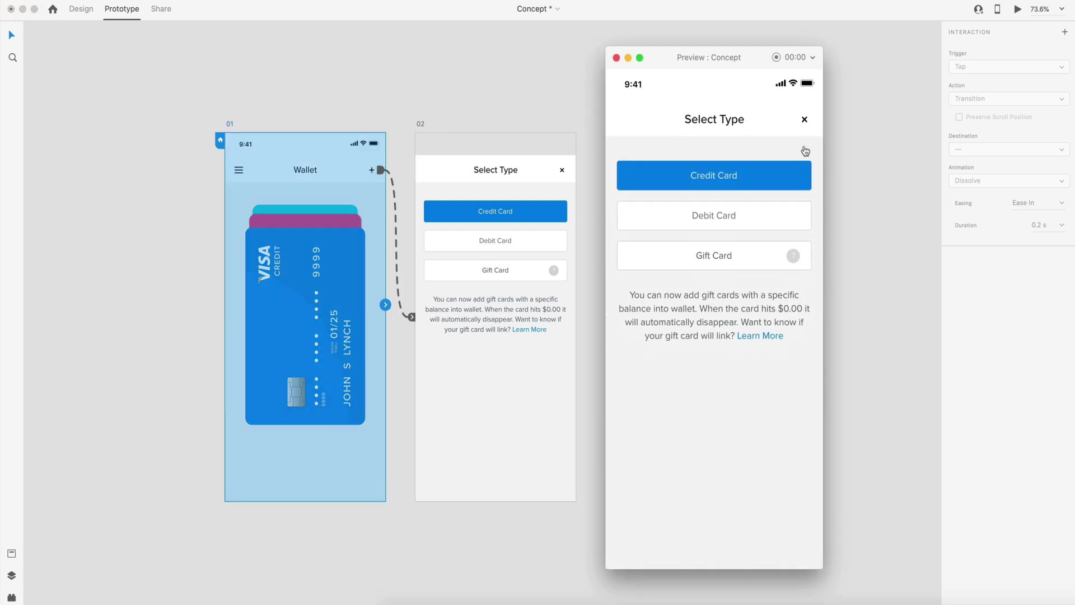
pyautogui.click(805, 121)
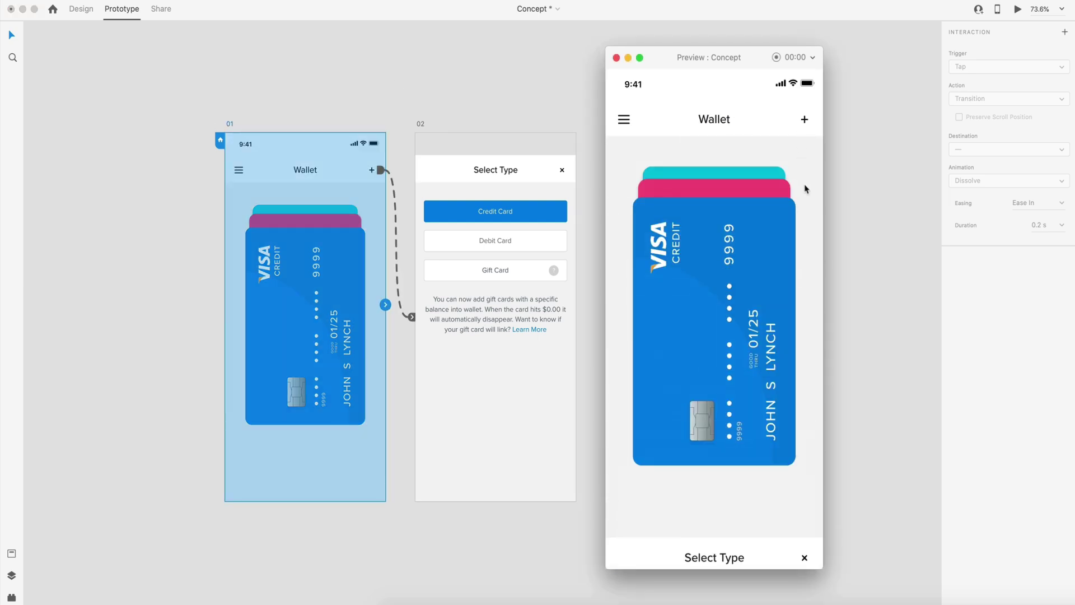
pyautogui.click(806, 120)
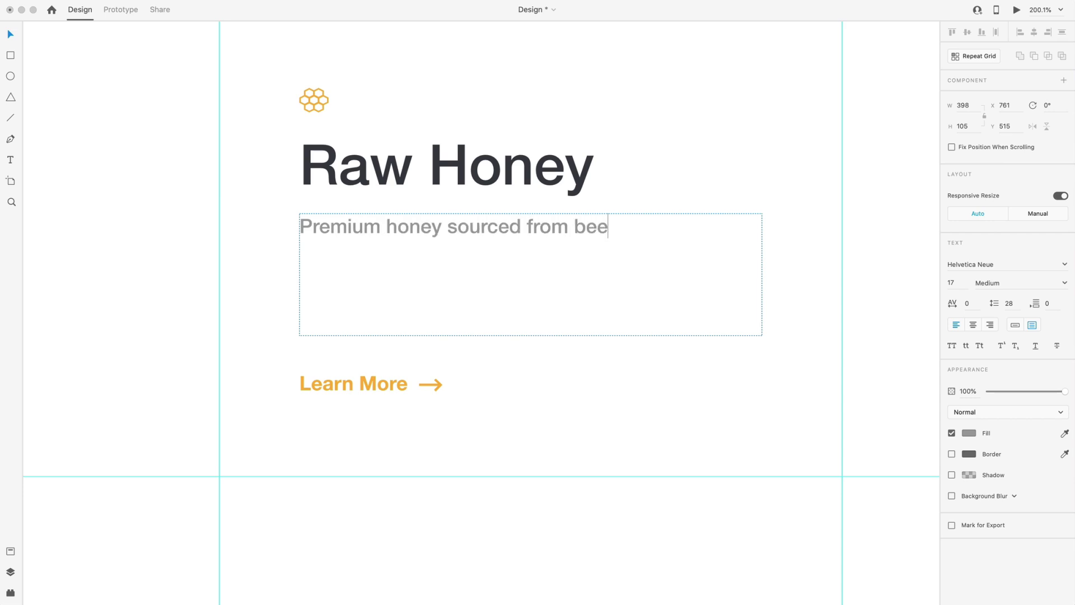
# Step: Type the 'Premium honey sourced from beekeepers…' body text and make Premium all capitals
pyautogui.write('ross the country  Our PREMIUM hone')
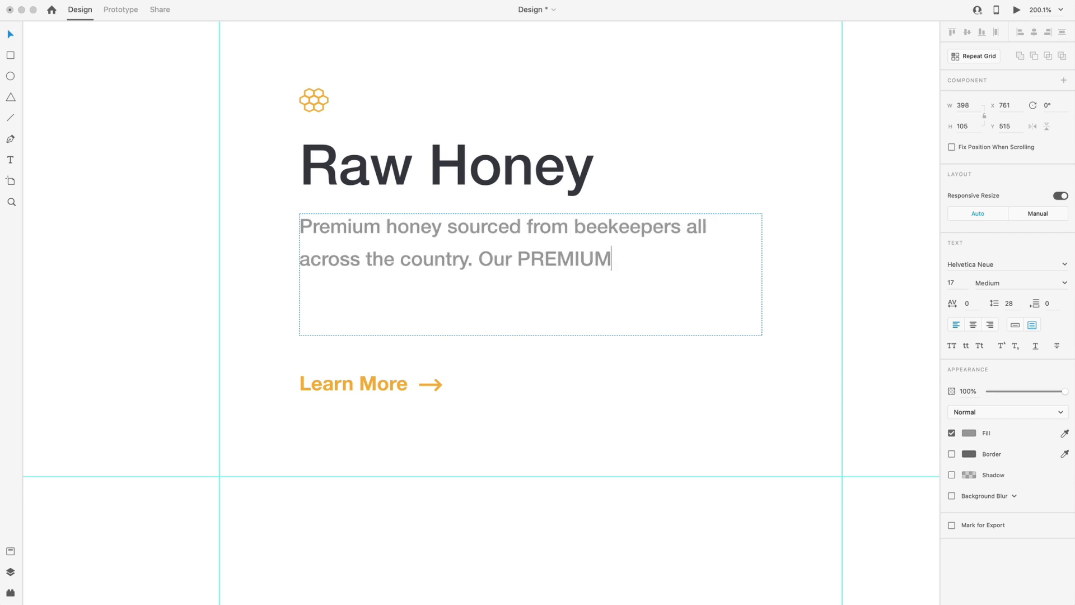
pyautogui.write('y beekeepers all')
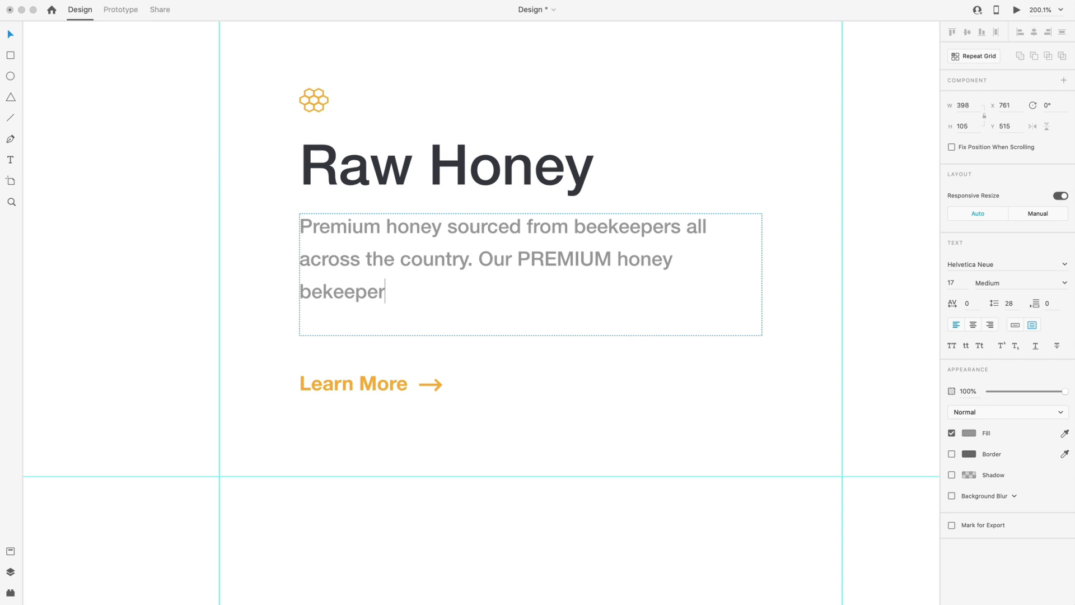
pyautogui.write('ow their bee')
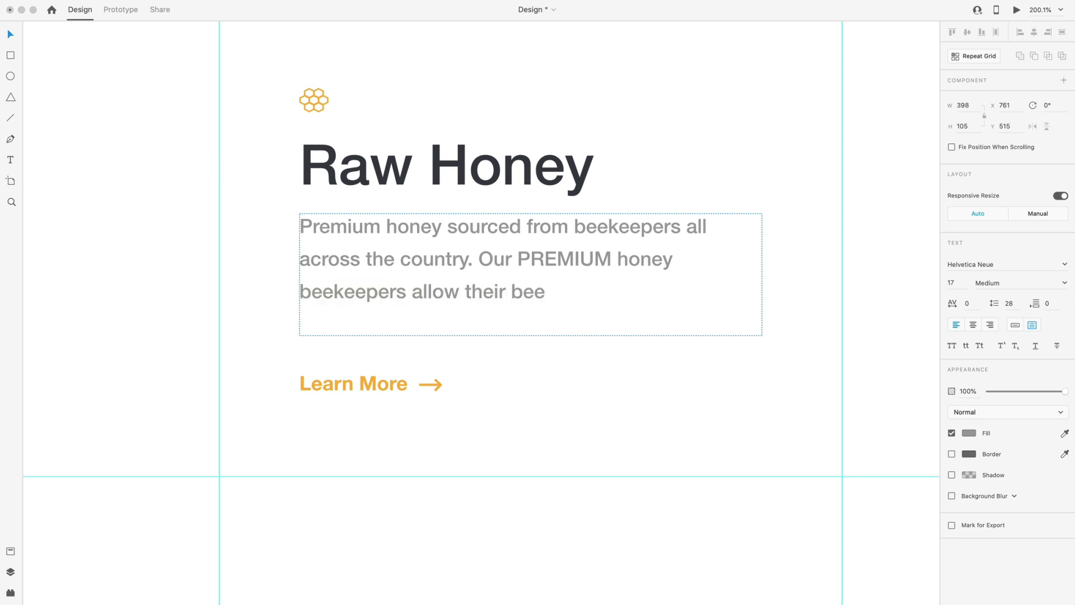
pyautogui.write('s to visit clover filled grasslands to prod')
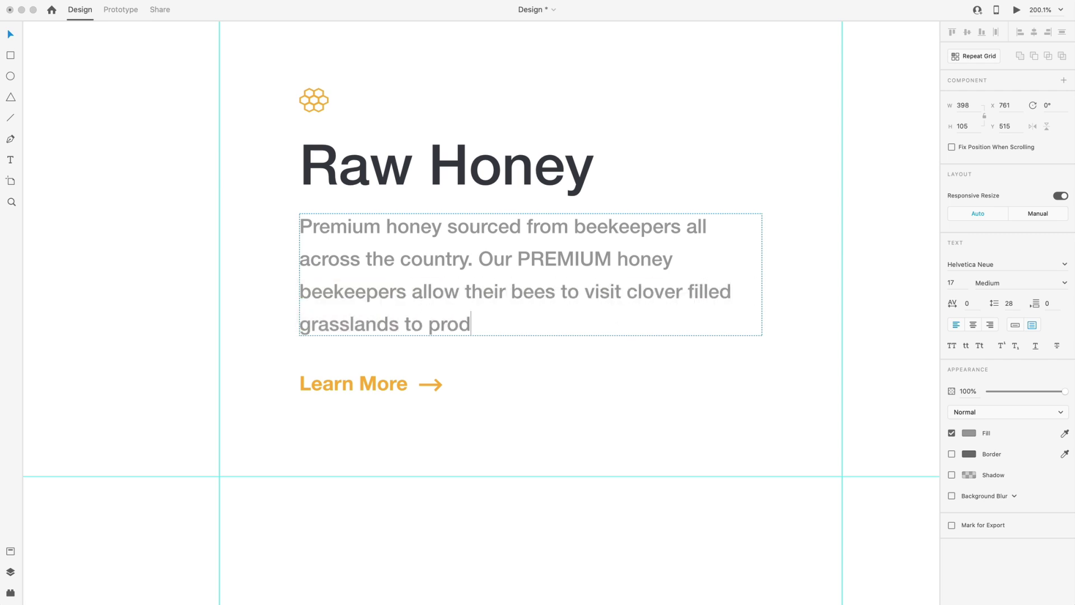
pyautogui.write('uce PREMIUM honey.')
pyautogui.doubleClick(359, 232)
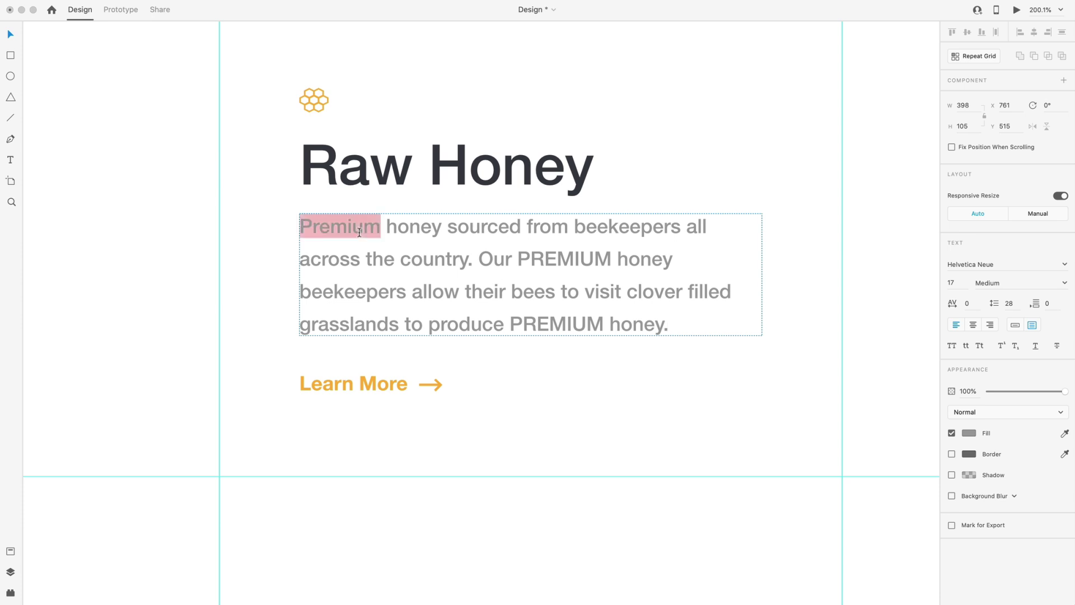
pyautogui.click(950, 346)
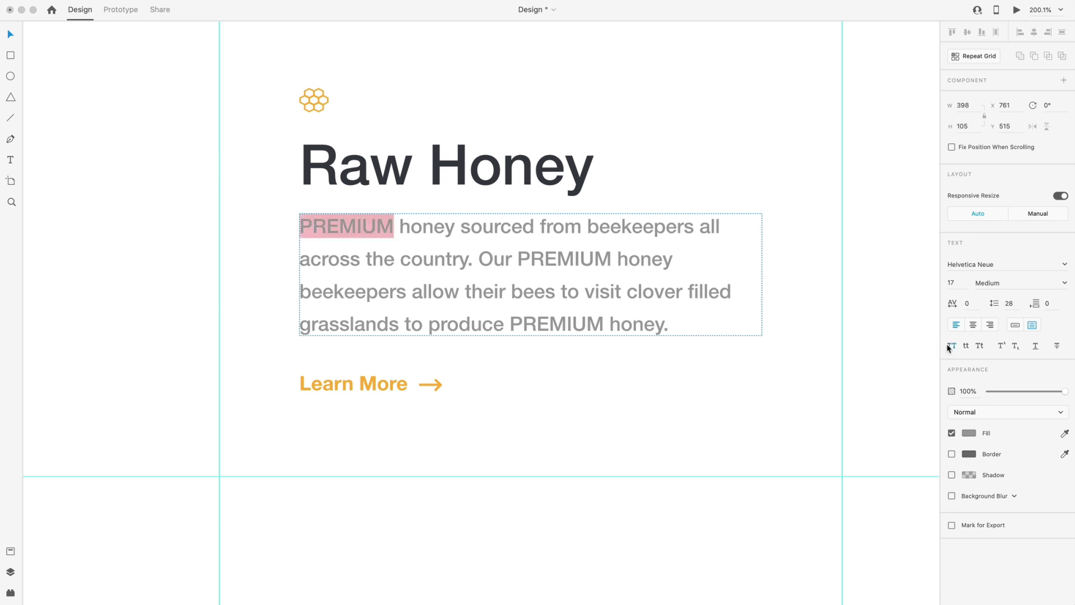
# Step: Select the PREMIUM words across the paragraph and undo the edits to restore the original text
pyautogui.click(680, 259)
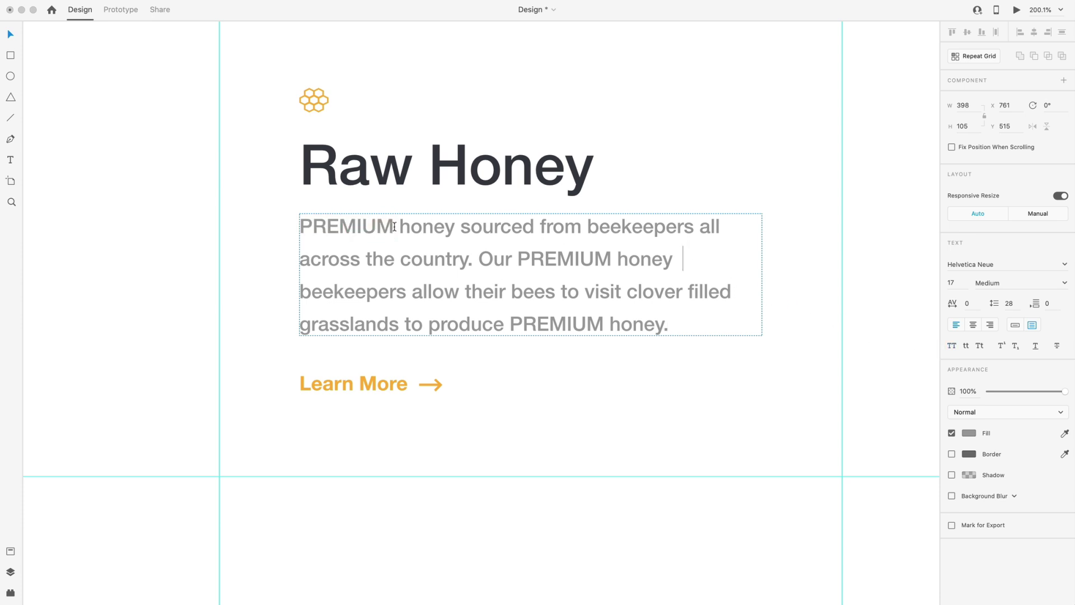
pyautogui.moveTo(394, 227); pyautogui.dragTo(309, 222)
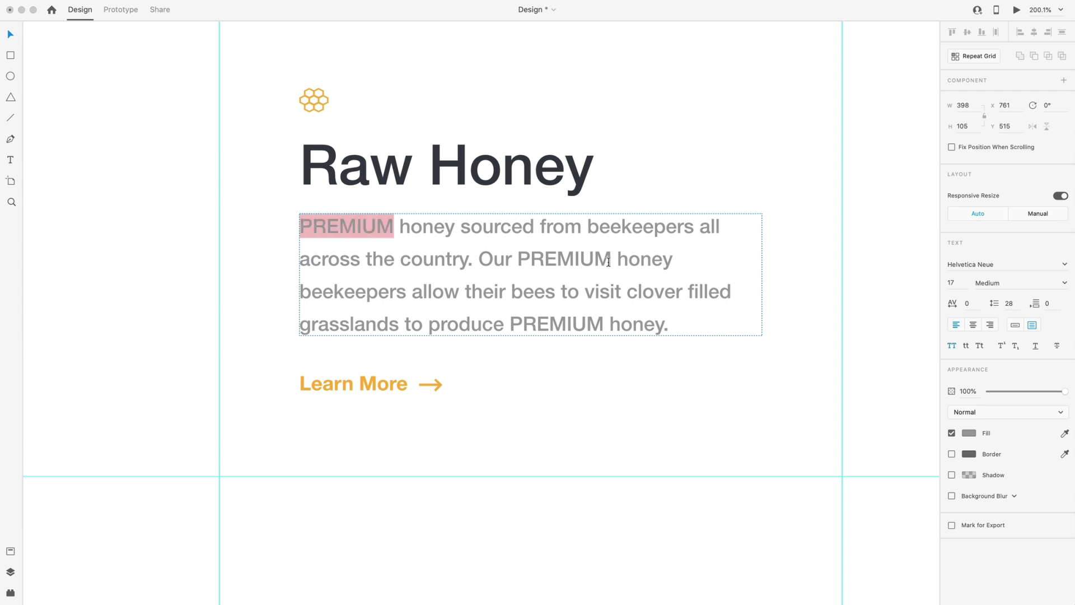
pyautogui.moveTo(609, 262); pyautogui.dragTo(534, 259)
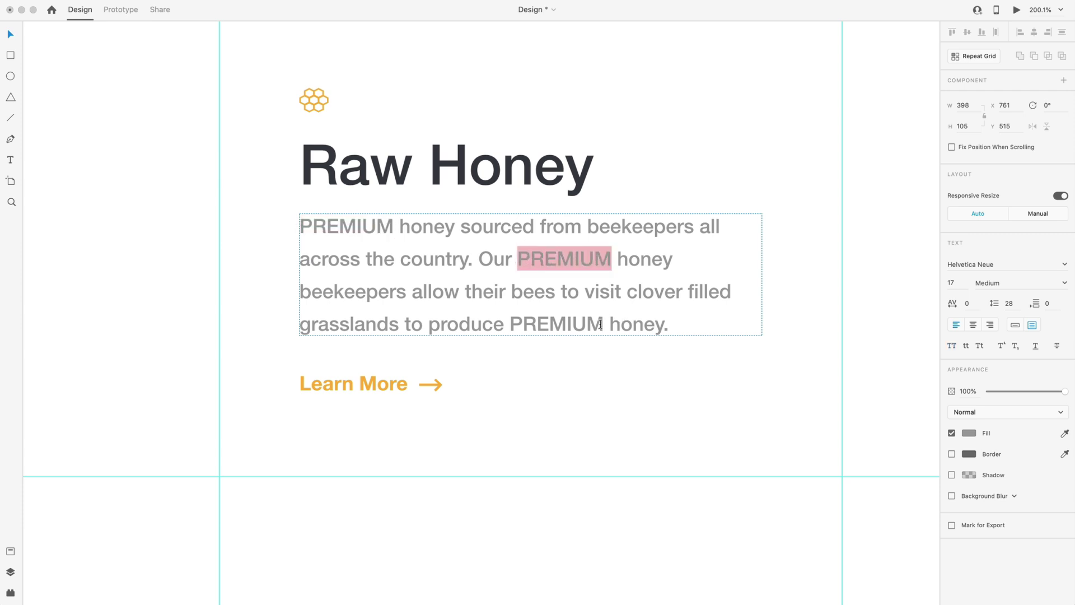
pyautogui.moveTo(603, 323); pyautogui.dragTo(506, 325)
pyautogui.press('super+z')
pyautogui.press('super+z')
pyautogui.press('super+z')
pyautogui.press('super+z')
pyautogui.press('super+z')
pyautogui.press('super+z')
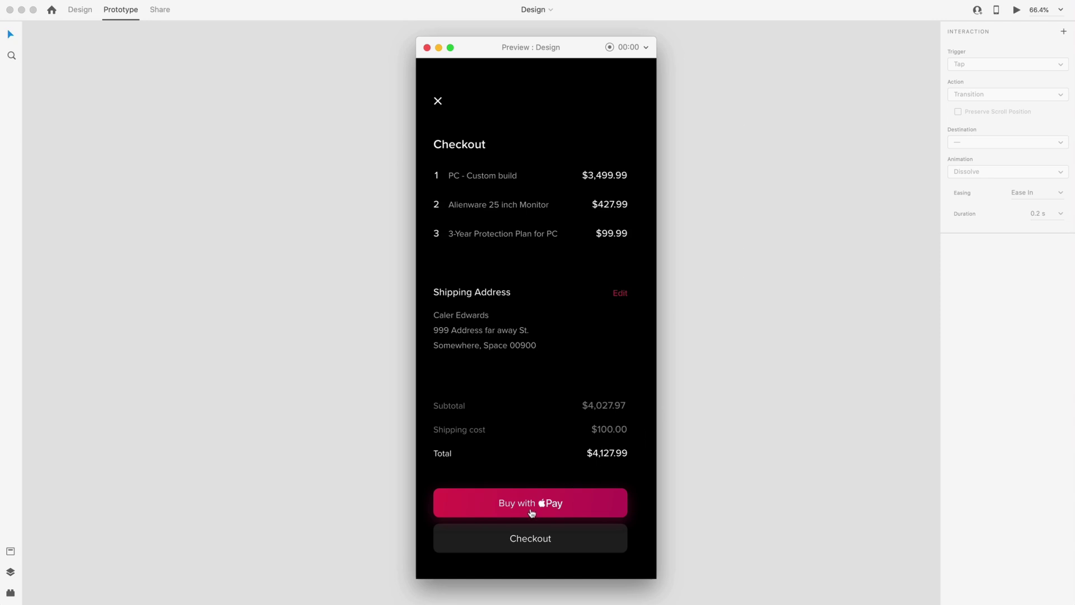
# Step: Trigger Buy with Apple Pay in the checkout preview to reach the Purchase Complete screen
pyautogui.click(532, 504)
pyautogui.click(562, 501)
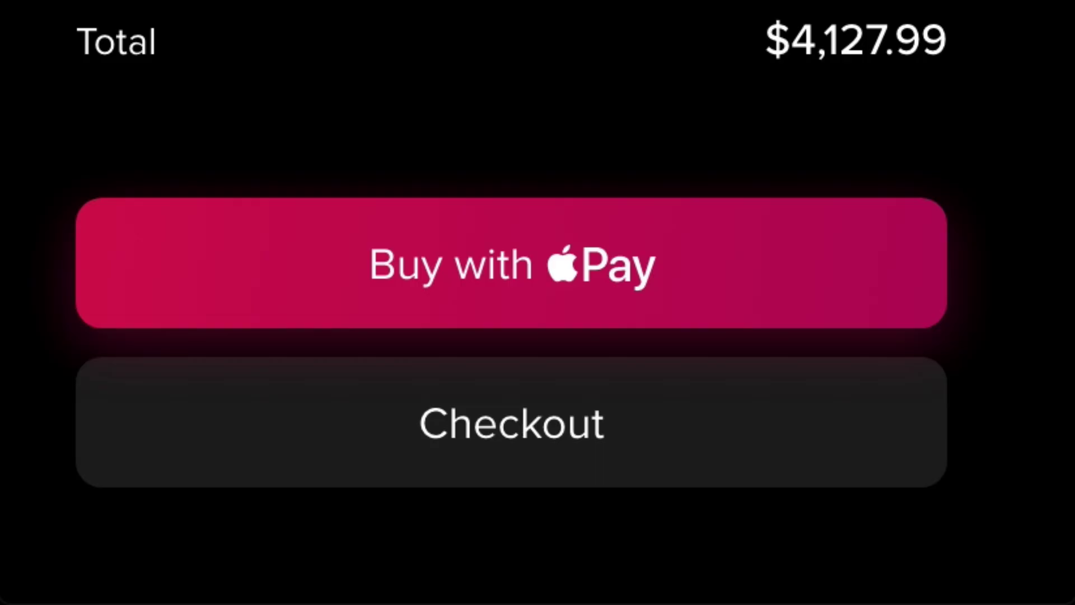
pyautogui.click(511, 268)
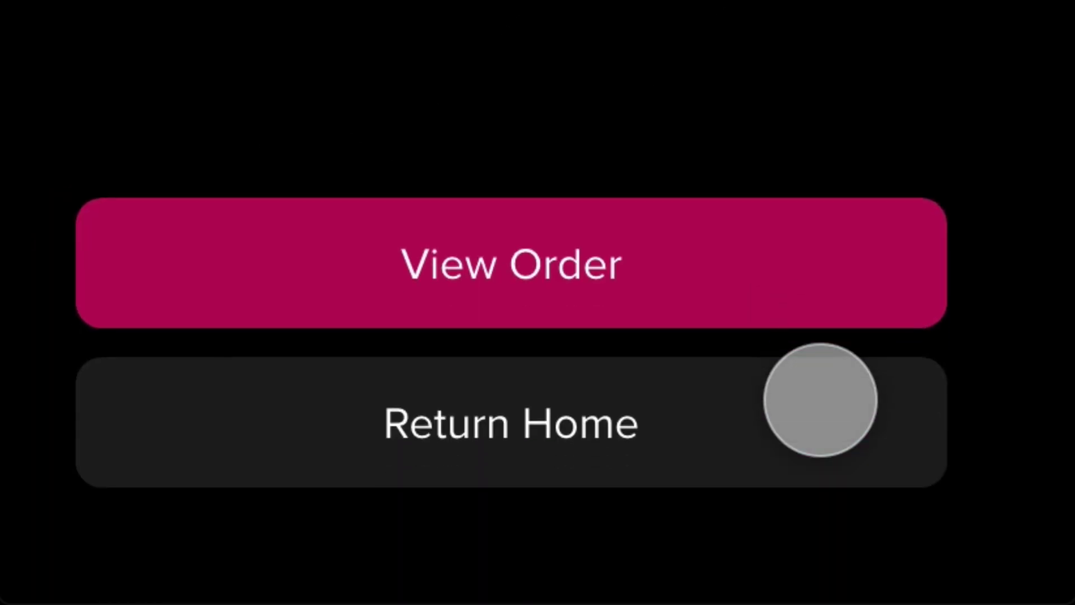
pyautogui.click(820, 400)
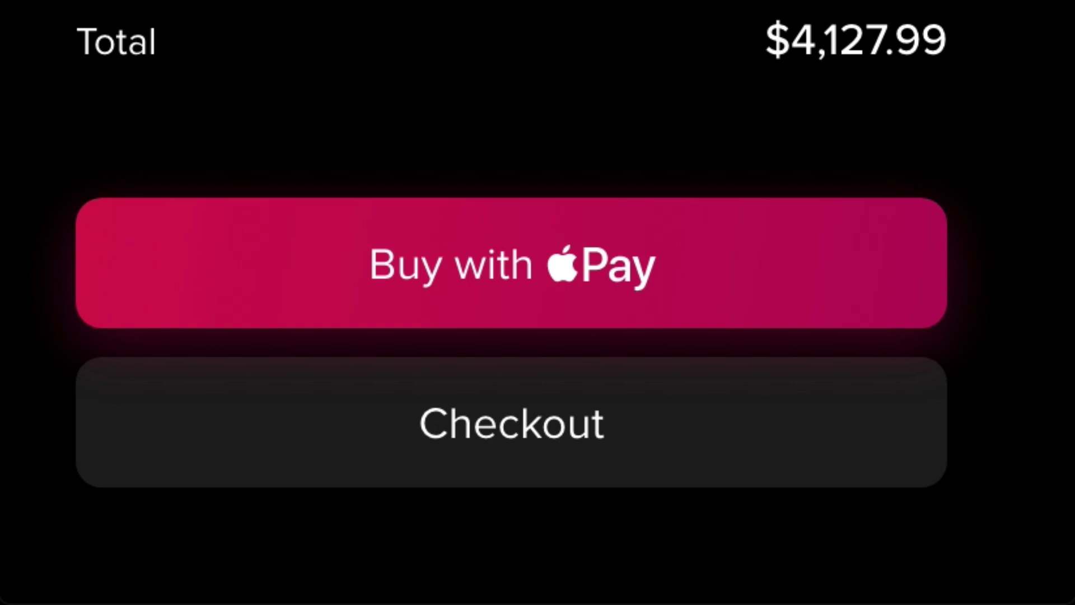
pyautogui.click(511, 269)
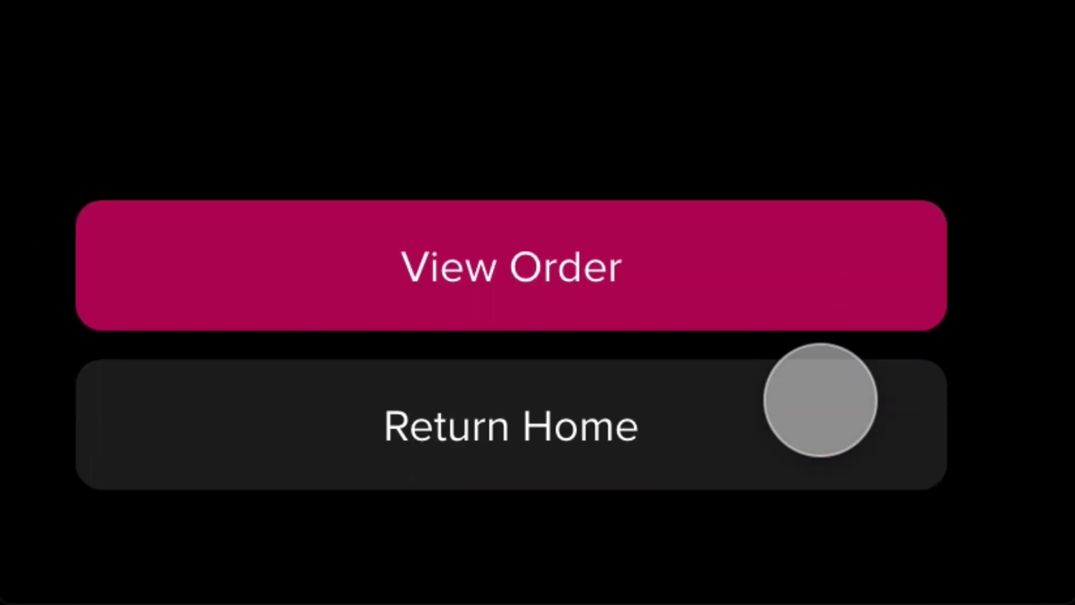
pyautogui.click(821, 400)
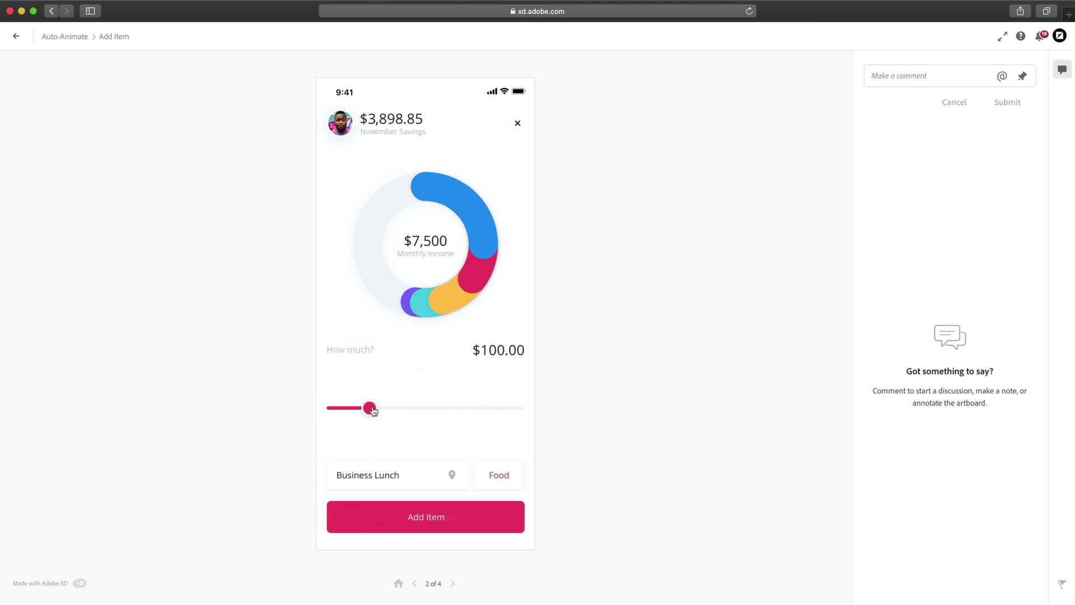
# Step: Raise the amount to $415.00, add the item, and comment that the monthly Income and November savings numbers are confusing
pyautogui.moveTo(374, 412); pyautogui.dragTo(439, 410)
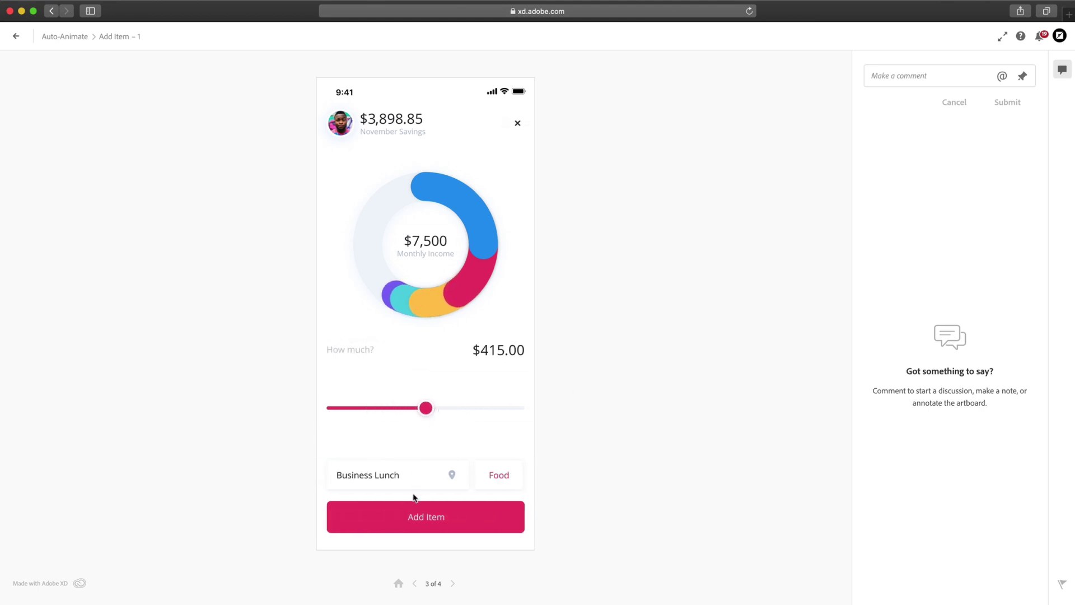
pyautogui.click(434, 514)
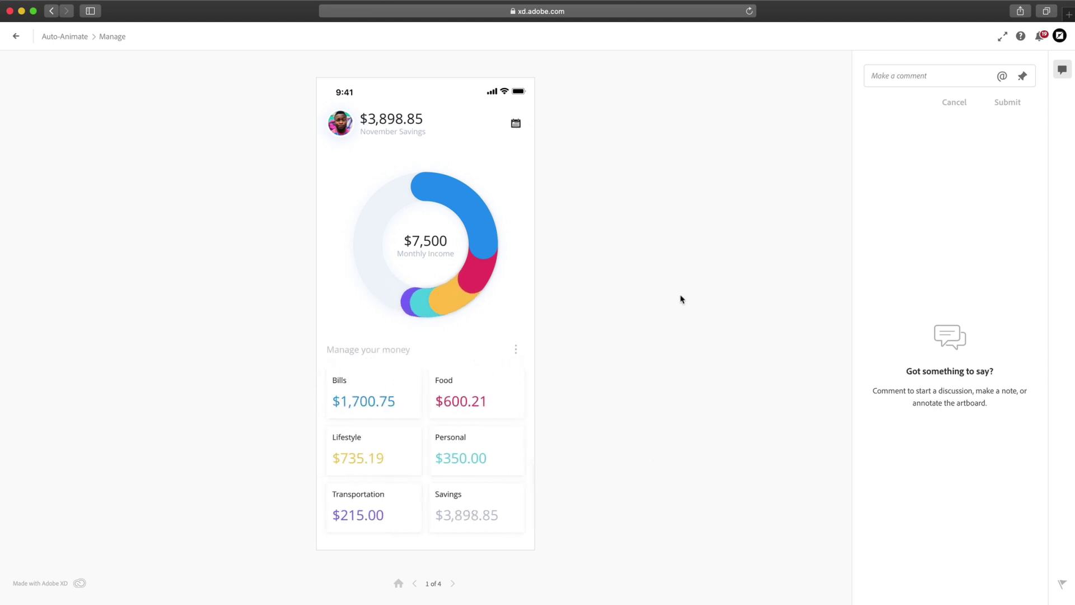
pyautogui.click(922, 77)
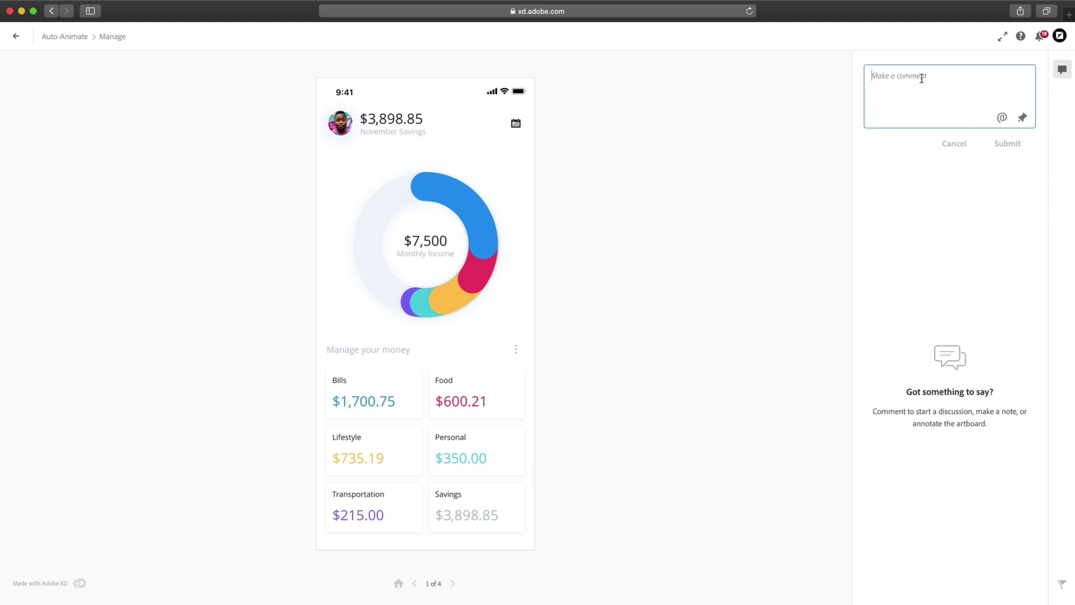
pyautogui.write('The screen design is really clean. But the monthly I')
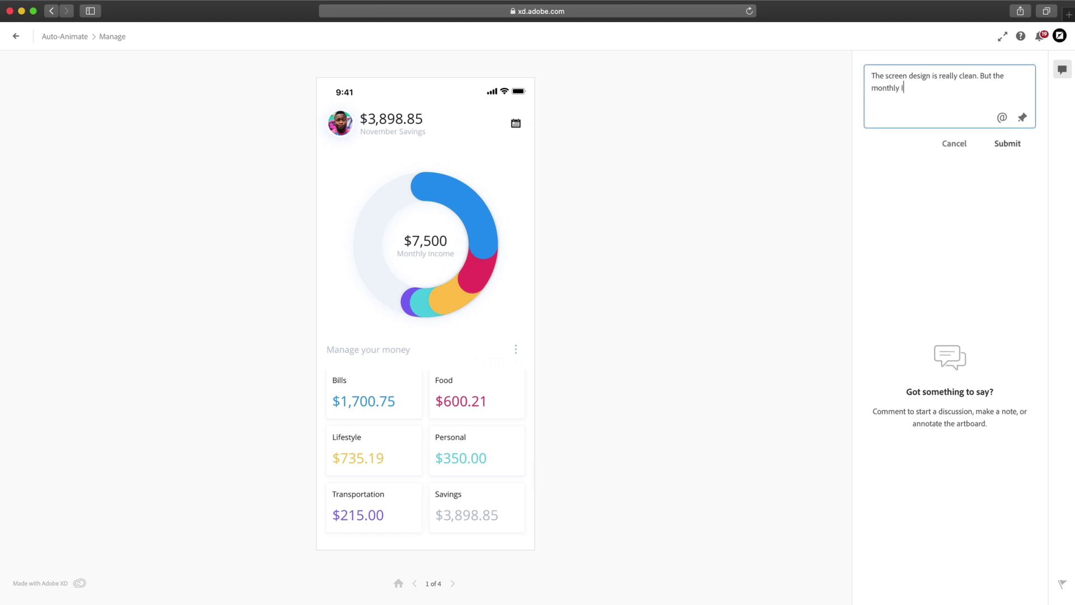
pyautogui.write('ncome and November savings numbers are a little conf')
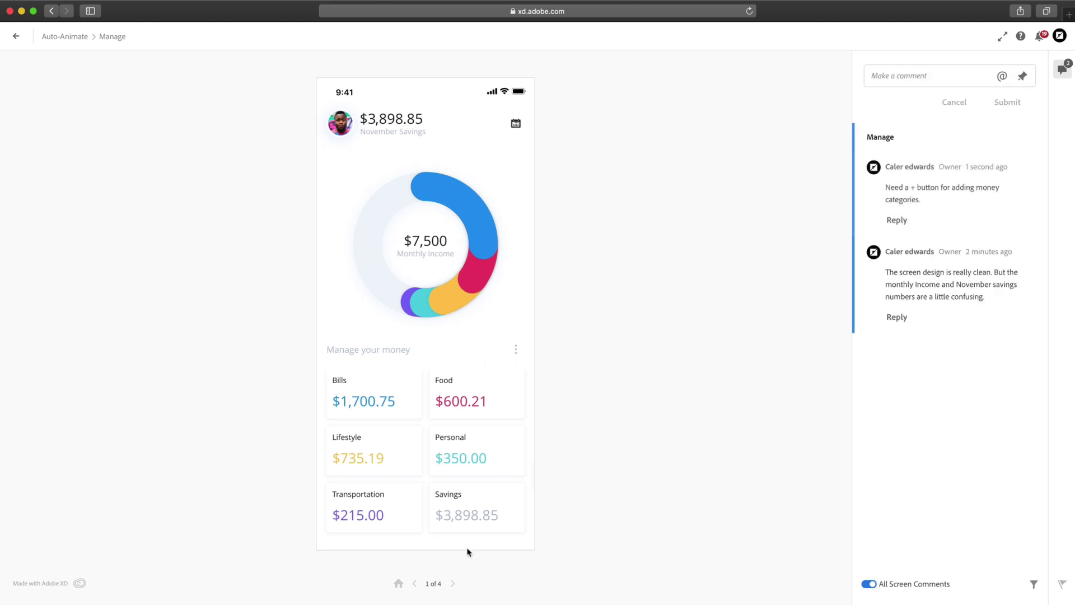
# Step: On the Add Item screen, paste and submit a comment suggesting slider values
pyautogui.click(454, 583)
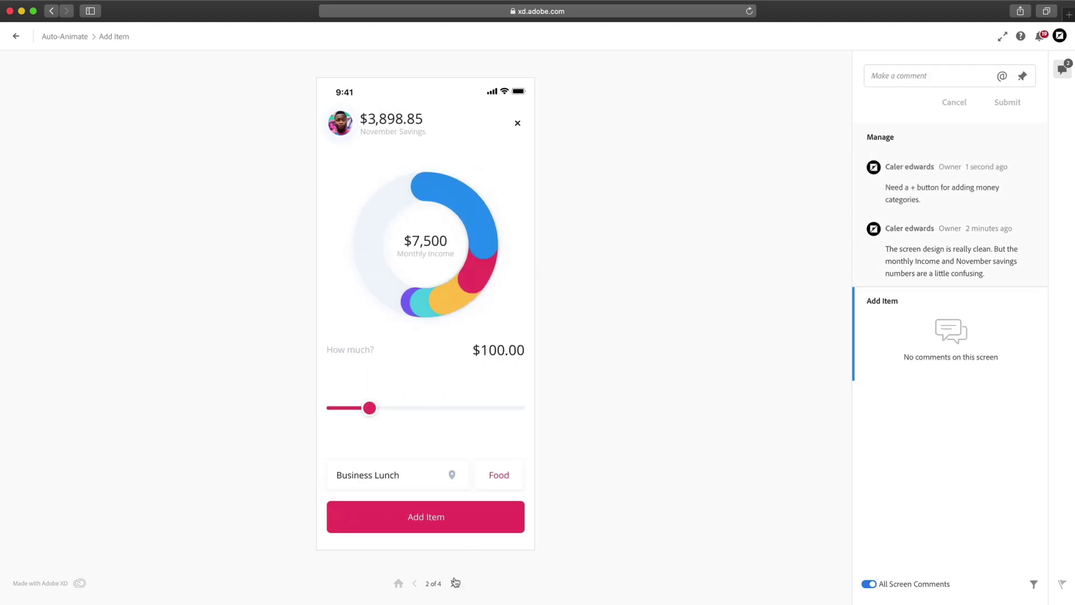
pyautogui.moveTo(369, 408); pyautogui.dragTo(396, 416)
pyautogui.click(902, 78)
pyautogui.write('Could add some numbers on the slider to show recommended values.')
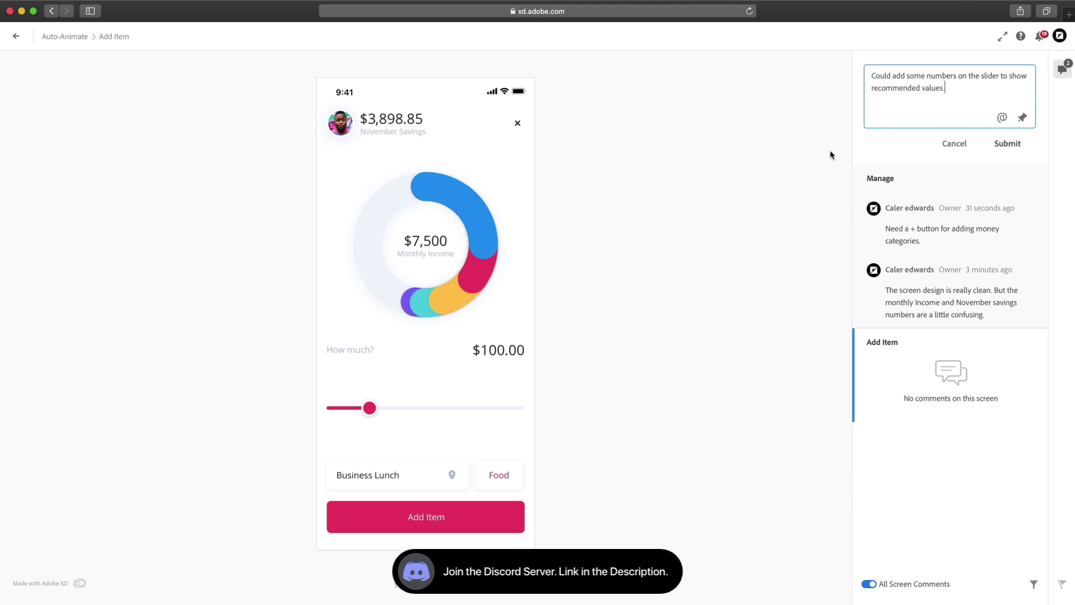
pyautogui.click(1007, 145)
# Step: Pin the Manage comments next to Manage your money and on the $7,500 donut centre
pyautogui.click(952, 227)
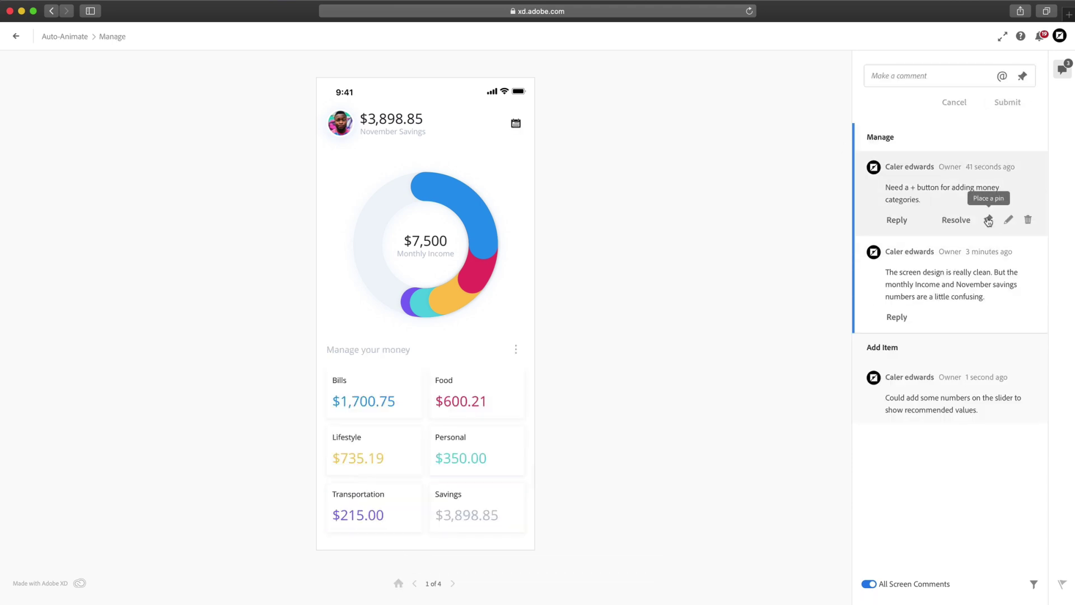
pyautogui.click(987, 220)
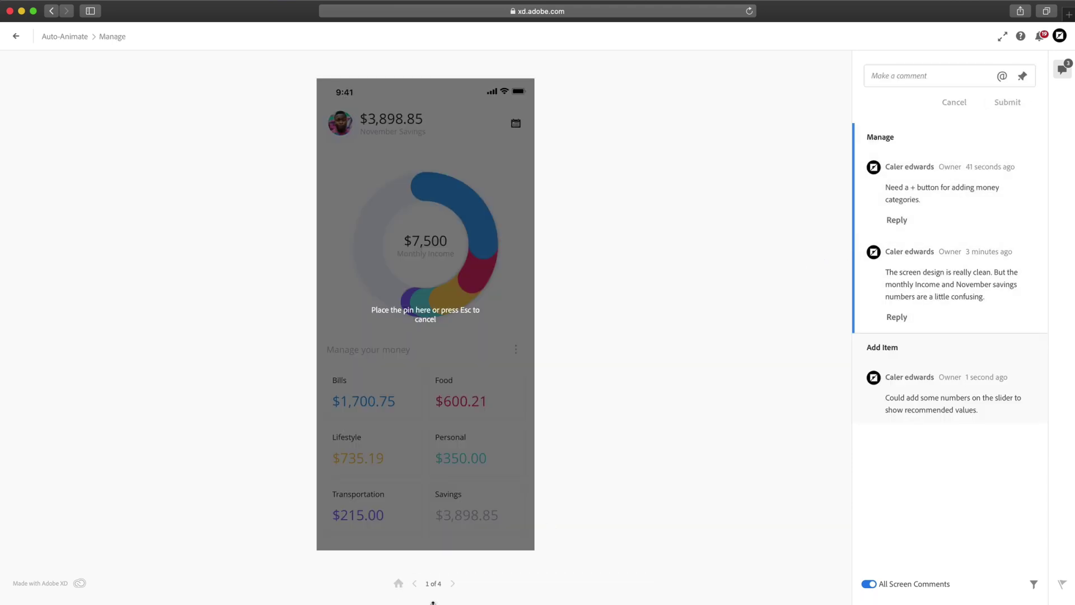
pyautogui.click(422, 526)
pyautogui.moveTo(422, 525); pyautogui.dragTo(518, 349)
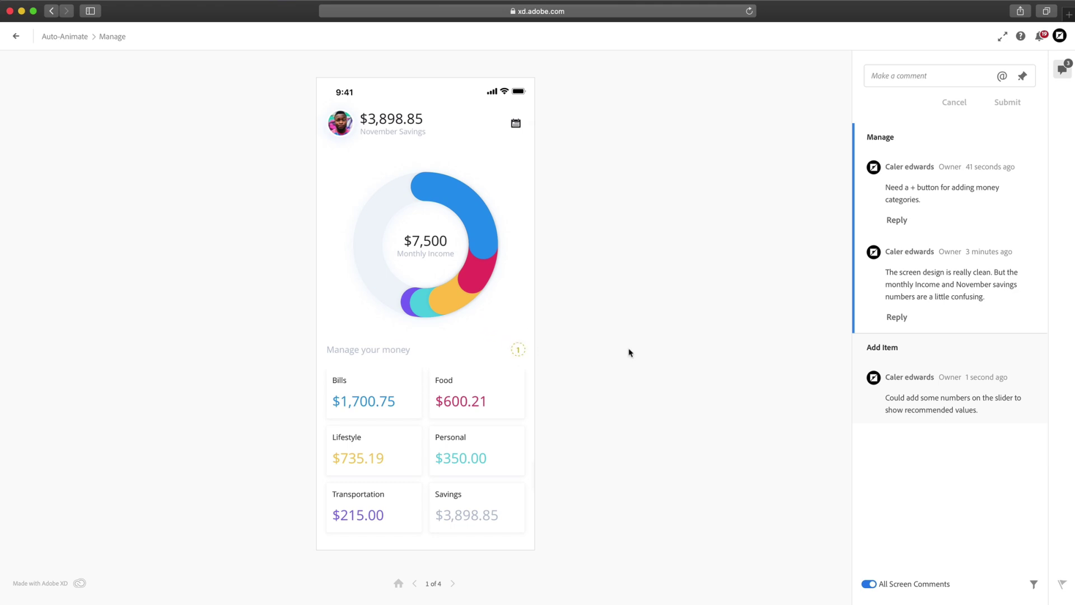
pyautogui.click(986, 317)
pyautogui.click(473, 233)
pyautogui.moveTo(473, 234); pyautogui.dragTo(428, 236)
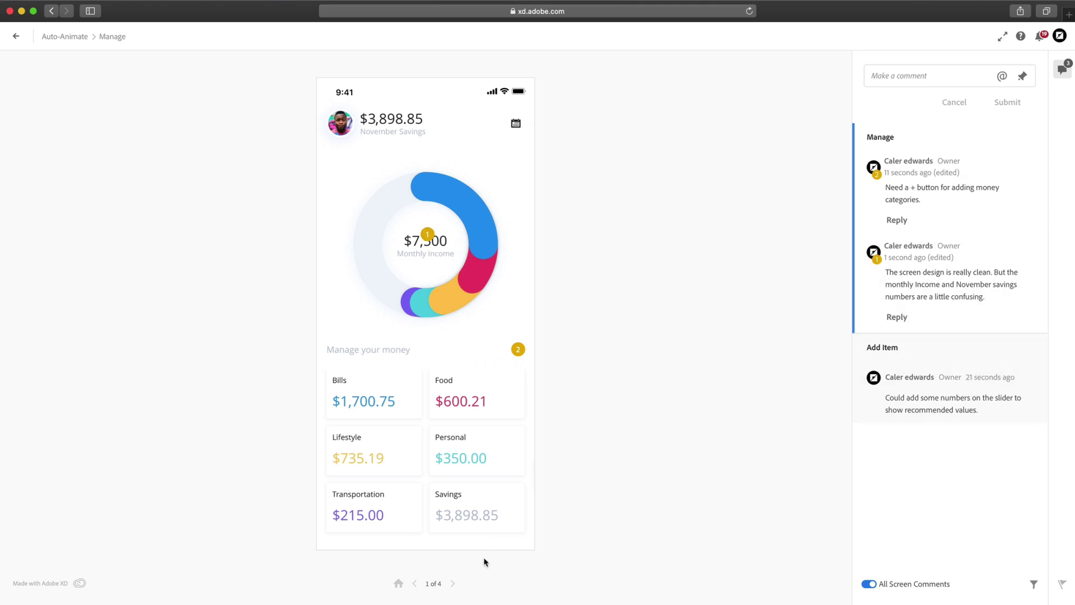
pyautogui.click(452, 583)
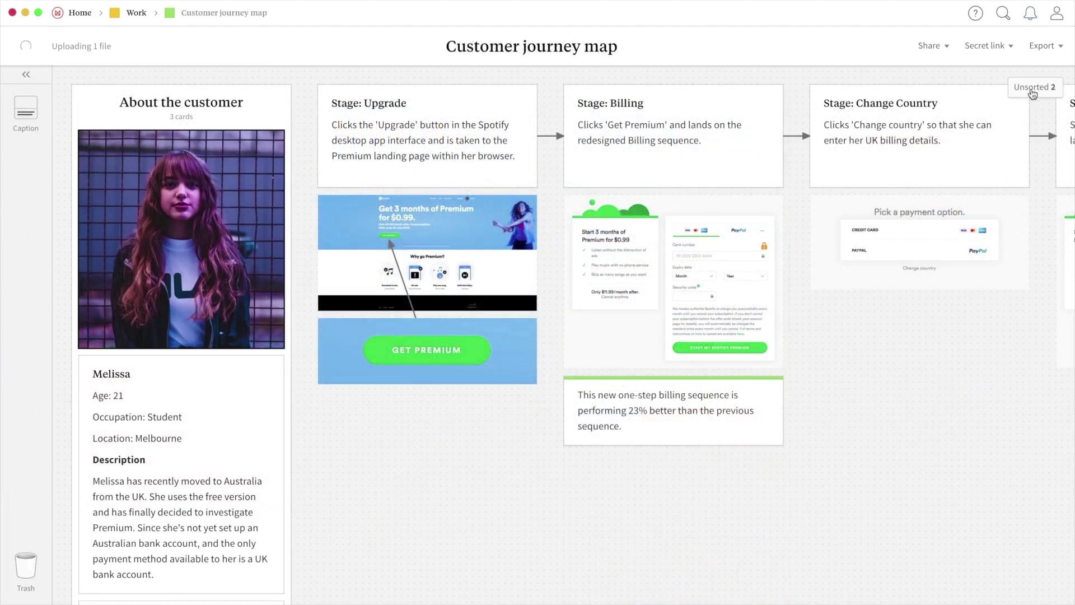
# Step: Drag the Spotify change-country screenshot from Unsorted to beneath the Change Country card
pyautogui.click(1033, 87)
pyautogui.moveTo(941, 185); pyautogui.dragTo(874, 310)
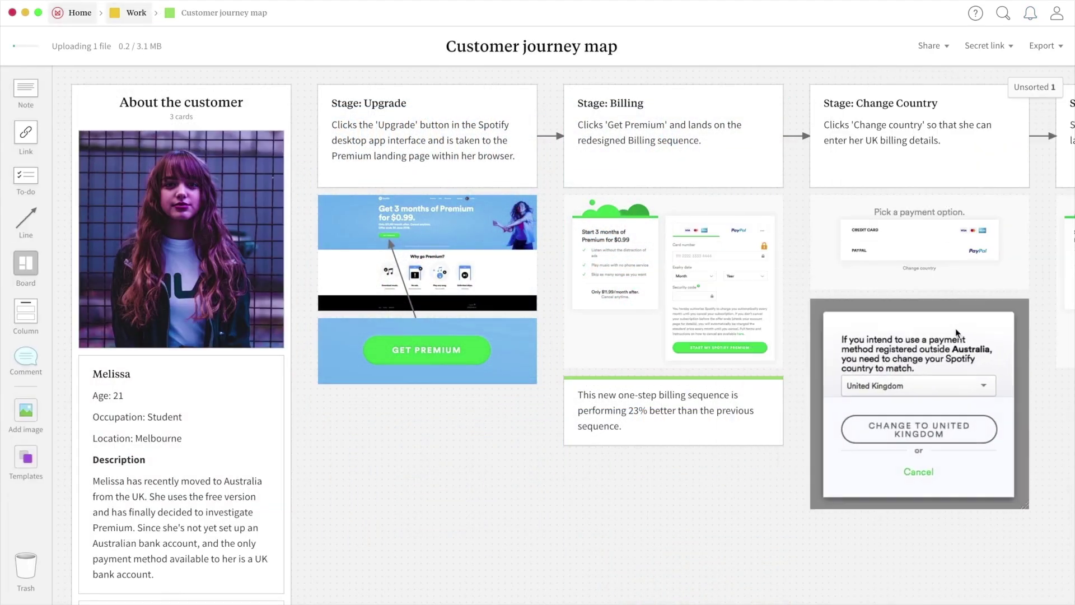